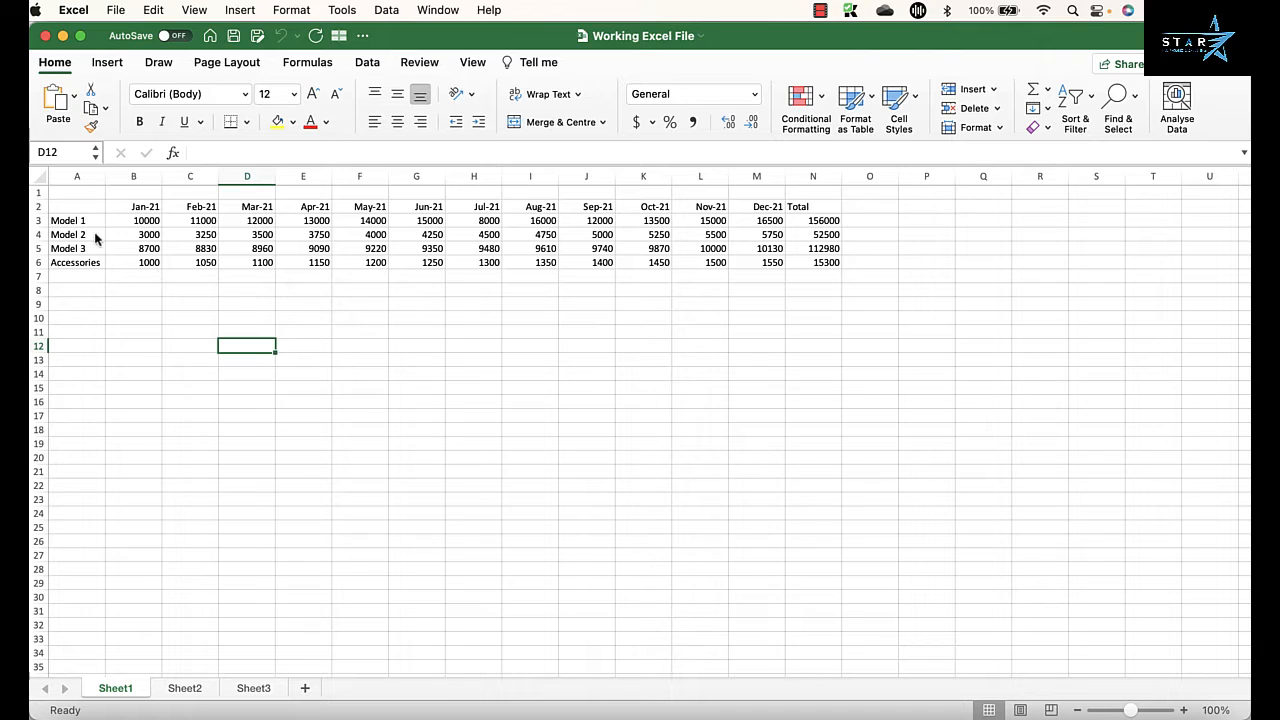
Step: Examine the monthly figures on Sheet1 for the three model rows and the Accessories row
click(96, 370)
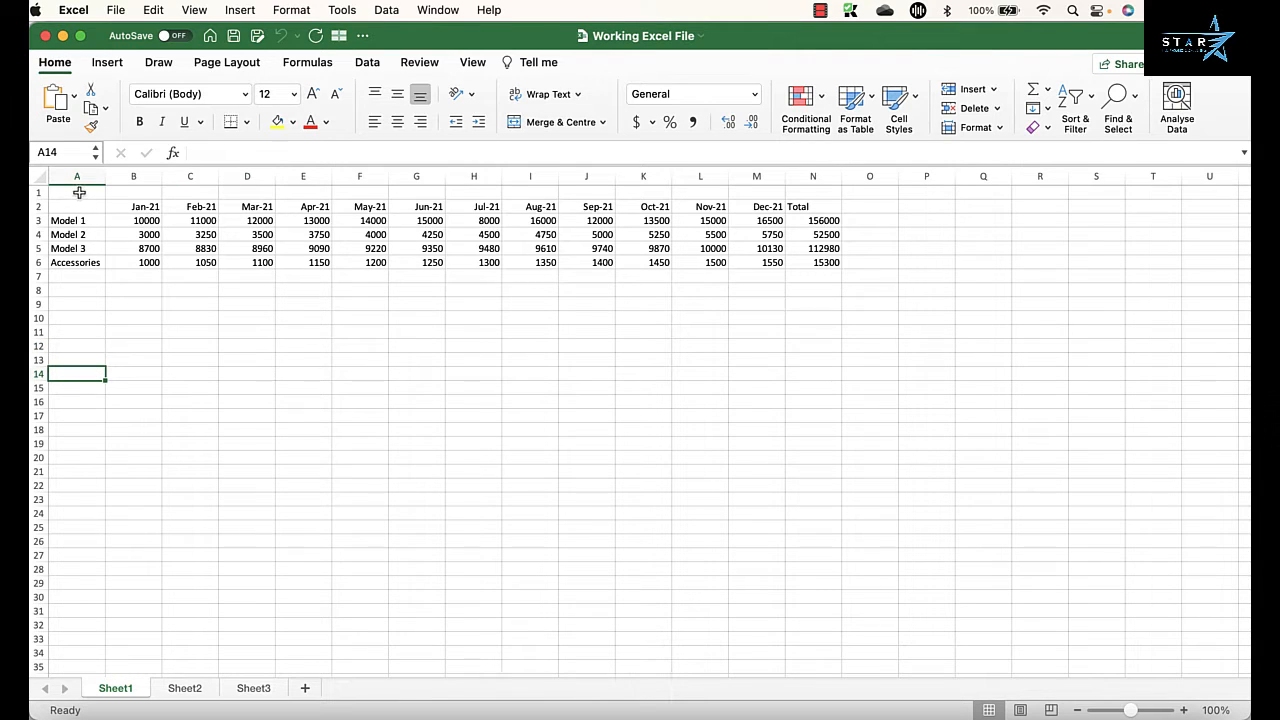
drag(79, 192, 893, 324)
click(174, 375)
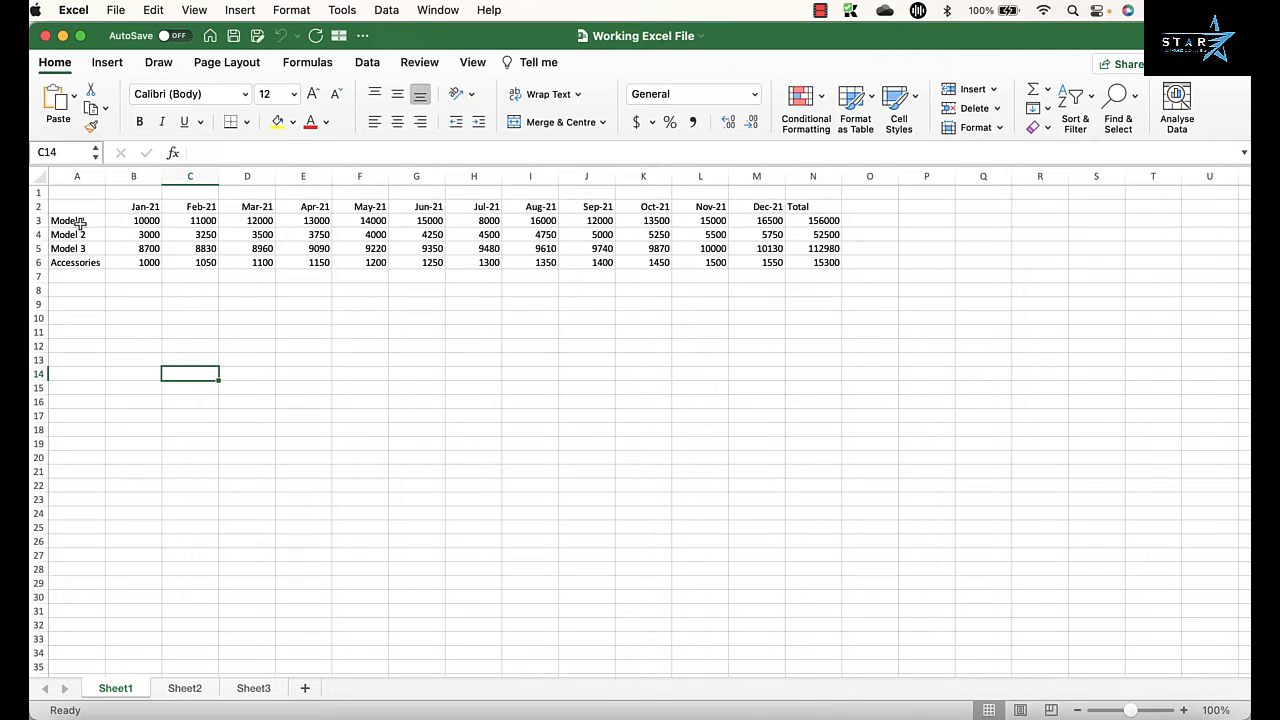
drag(79, 222, 79, 248)
drag(140, 220, 773, 242)
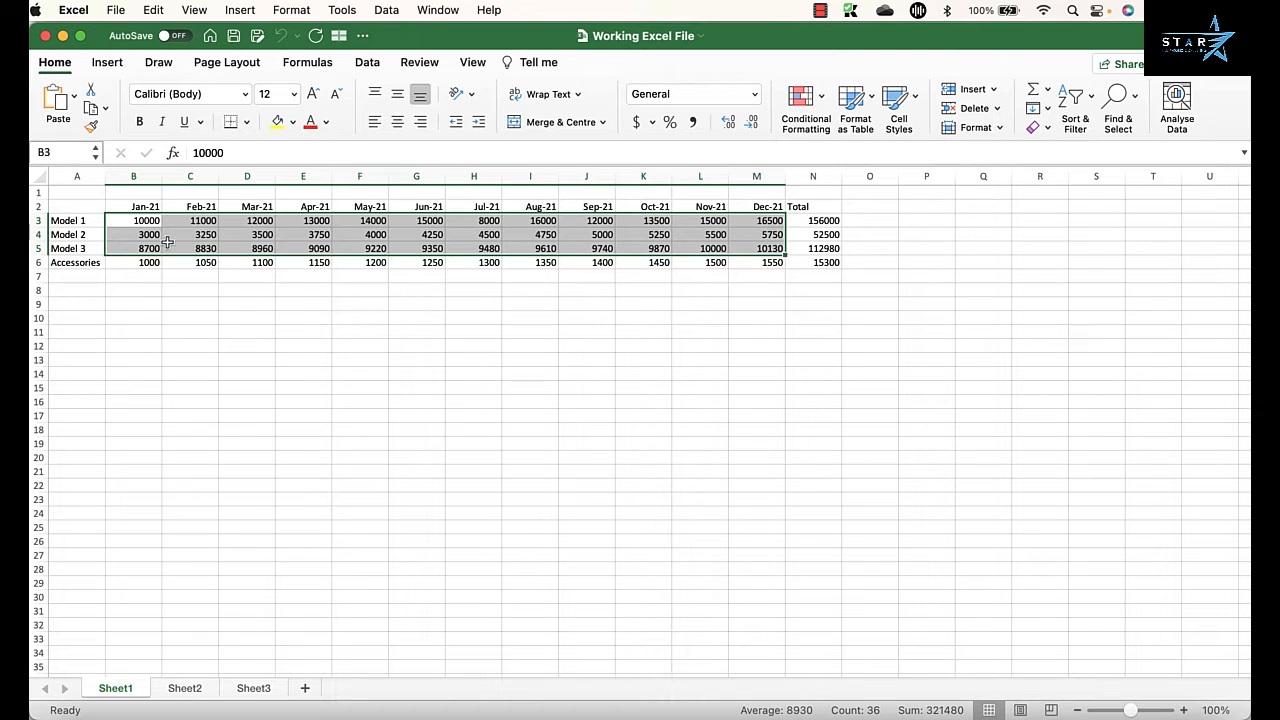
click(35, 262)
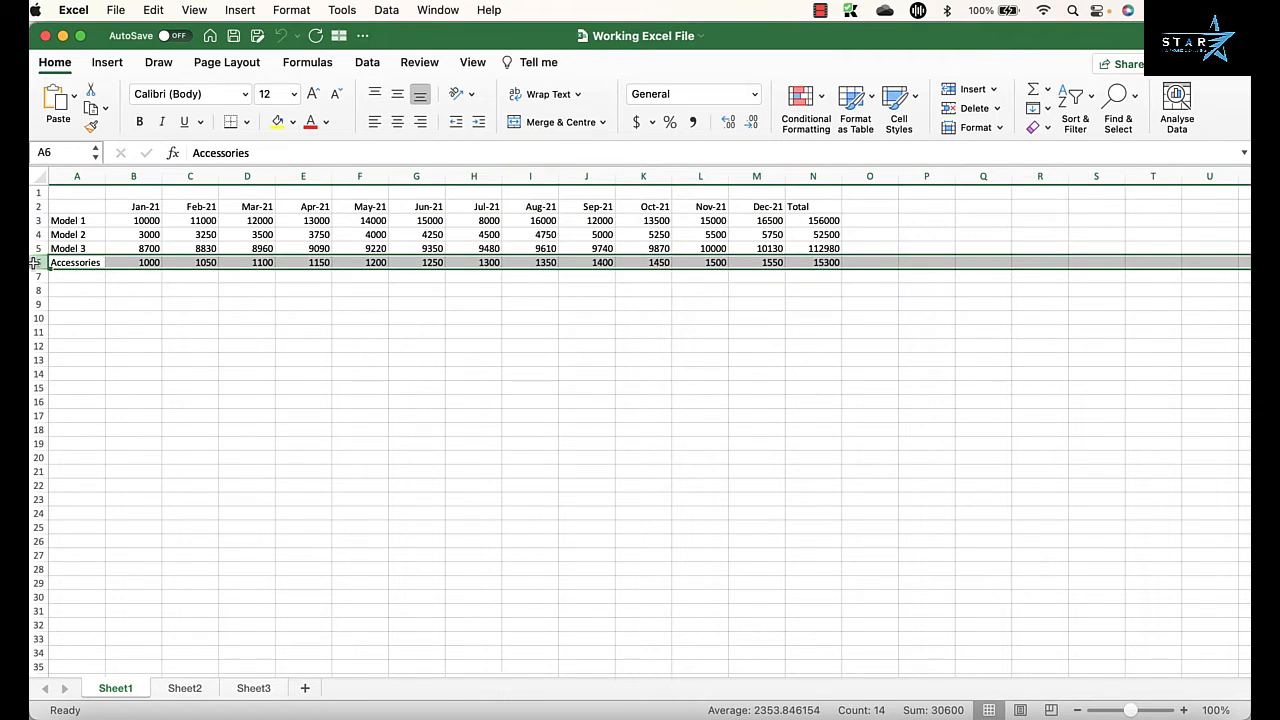
click(205, 330)
Step: Examine the row labels on Sheet2, distinguishing the shared Model 1 and Accessories rows from the Model 5 and Model 6 rows
click(192, 690)
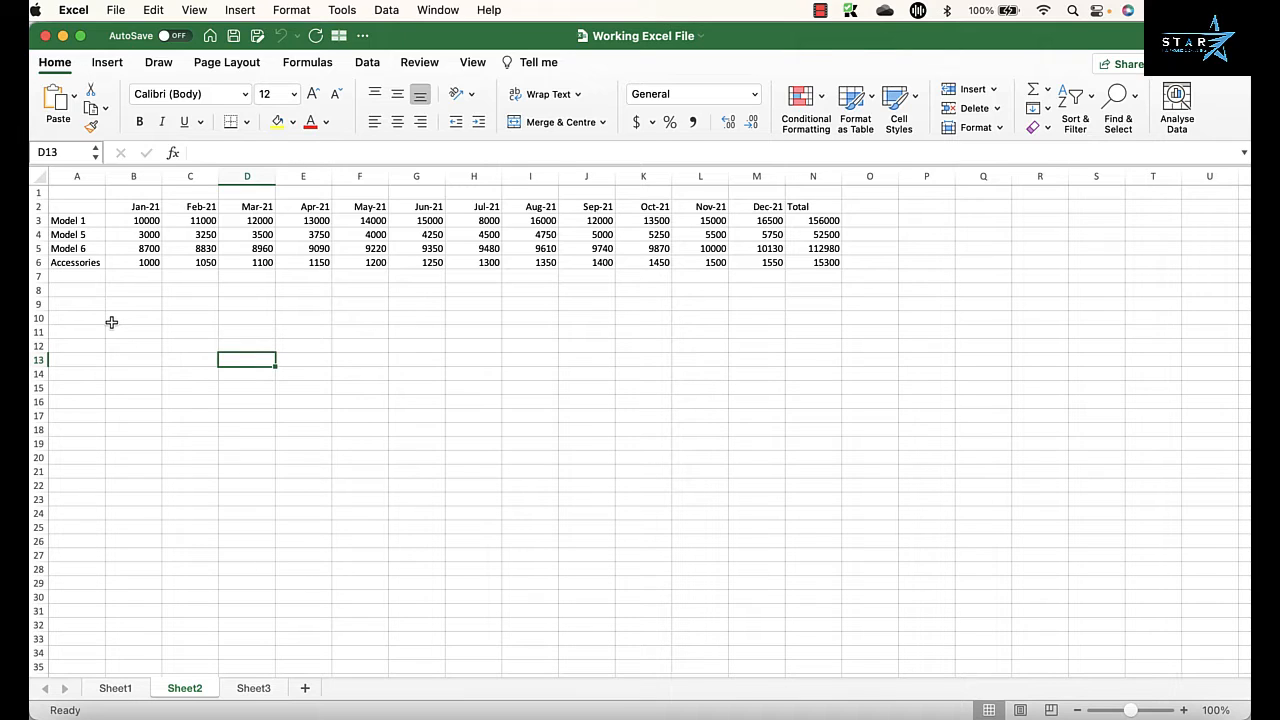
click(95, 222)
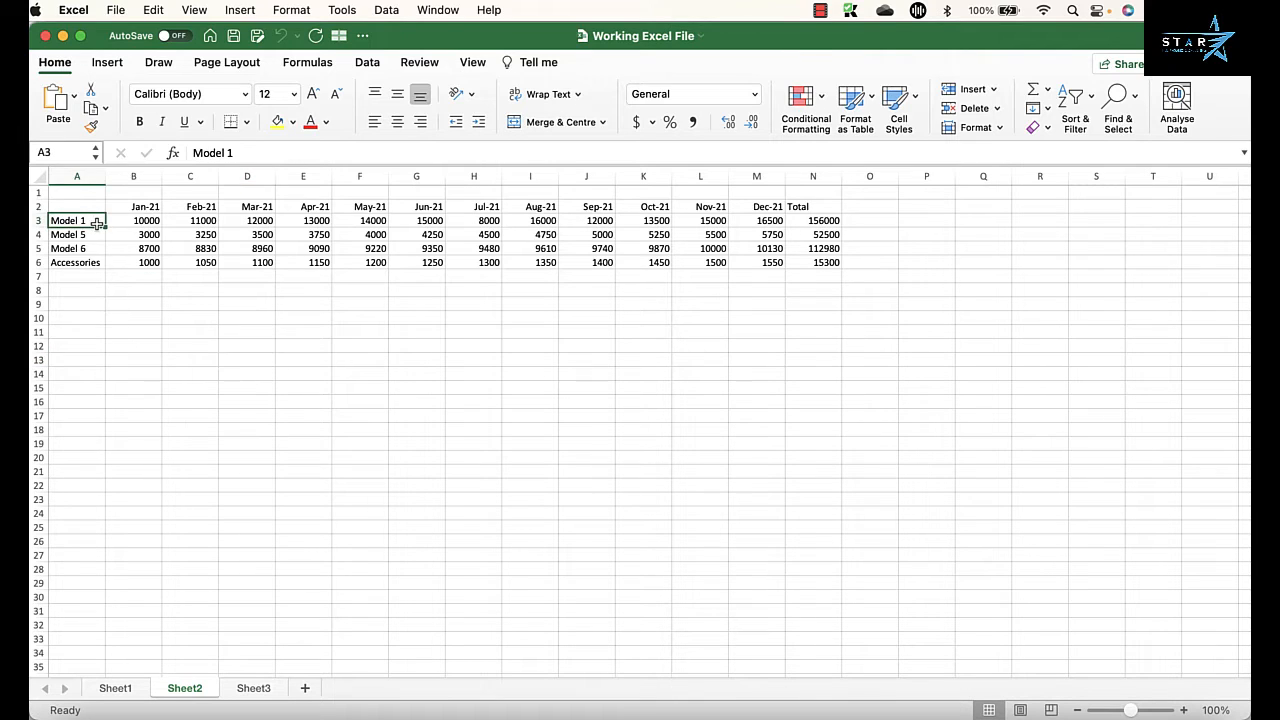
click(80, 264)
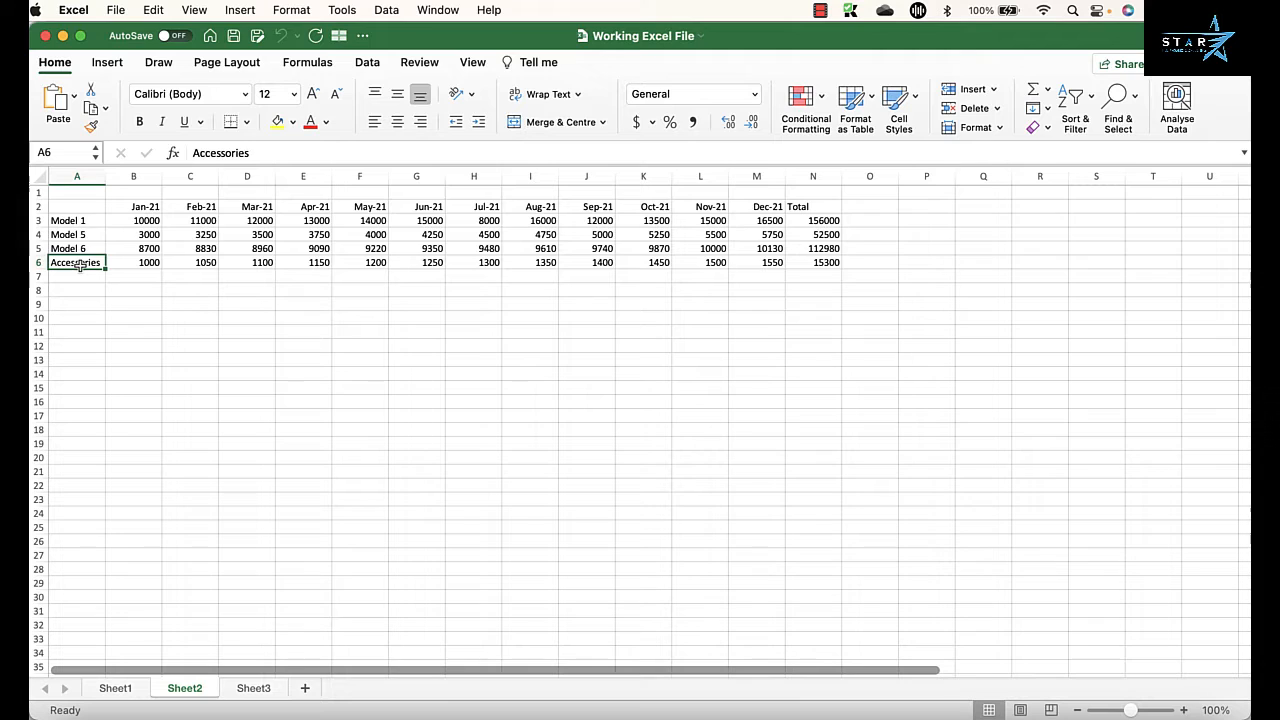
click(88, 220)
click(88, 262)
drag(89, 236, 89, 248)
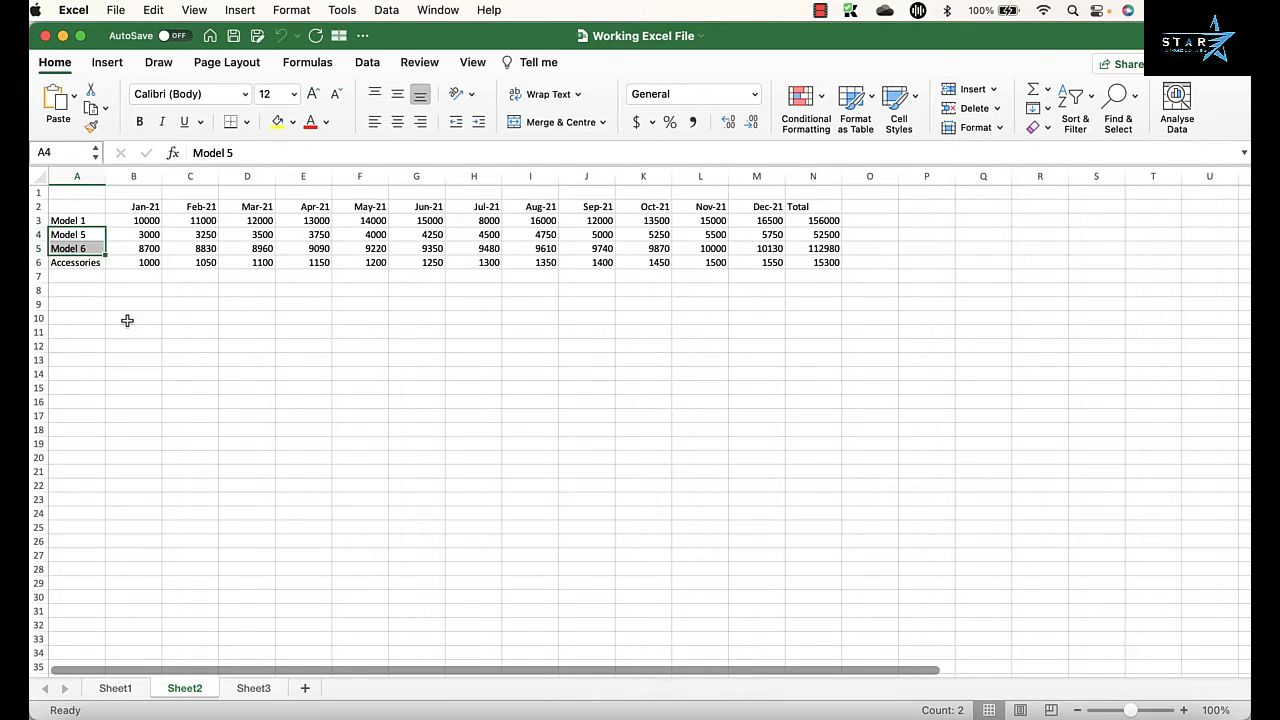
click(78, 222)
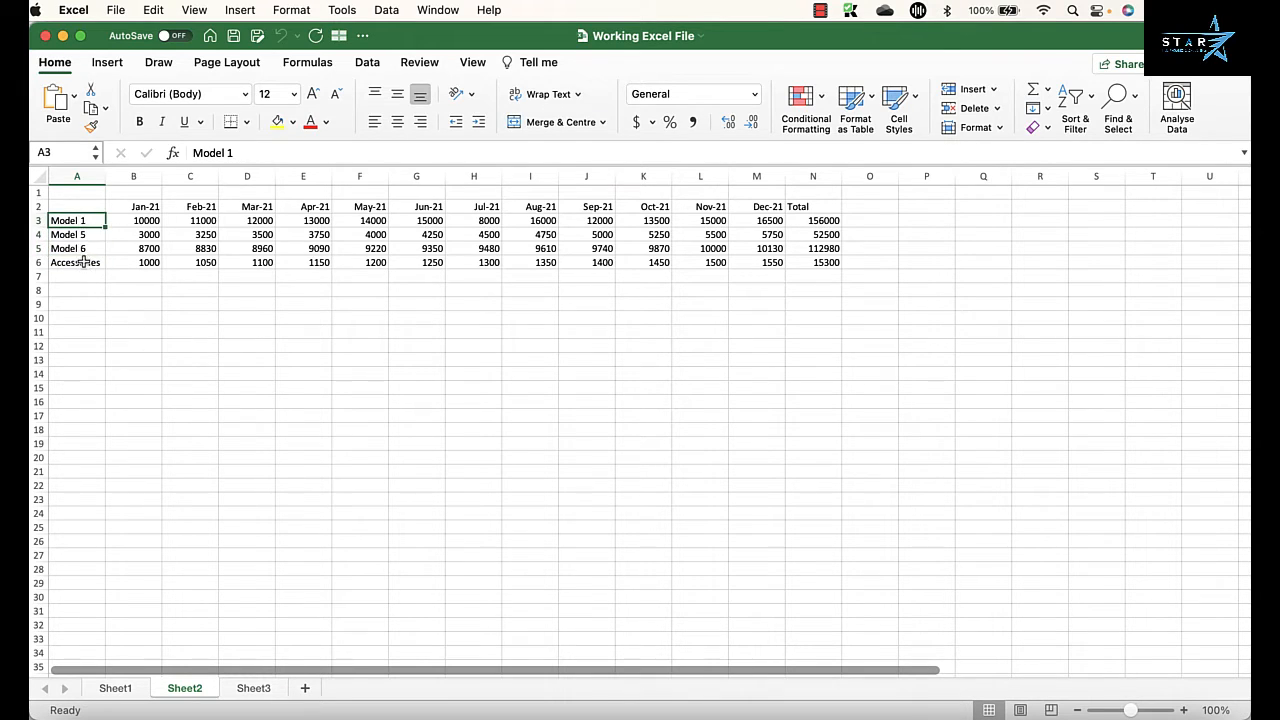
click(86, 262)
click(87, 221)
click(87, 260)
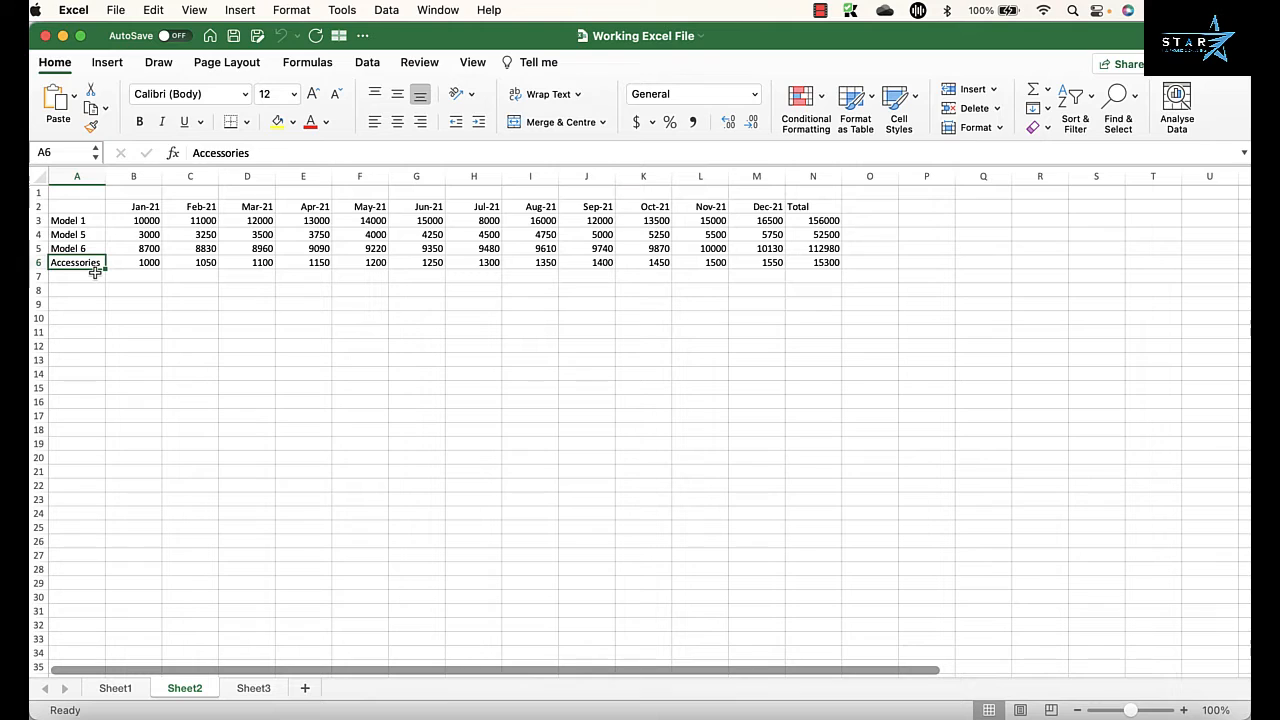
click(349, 322)
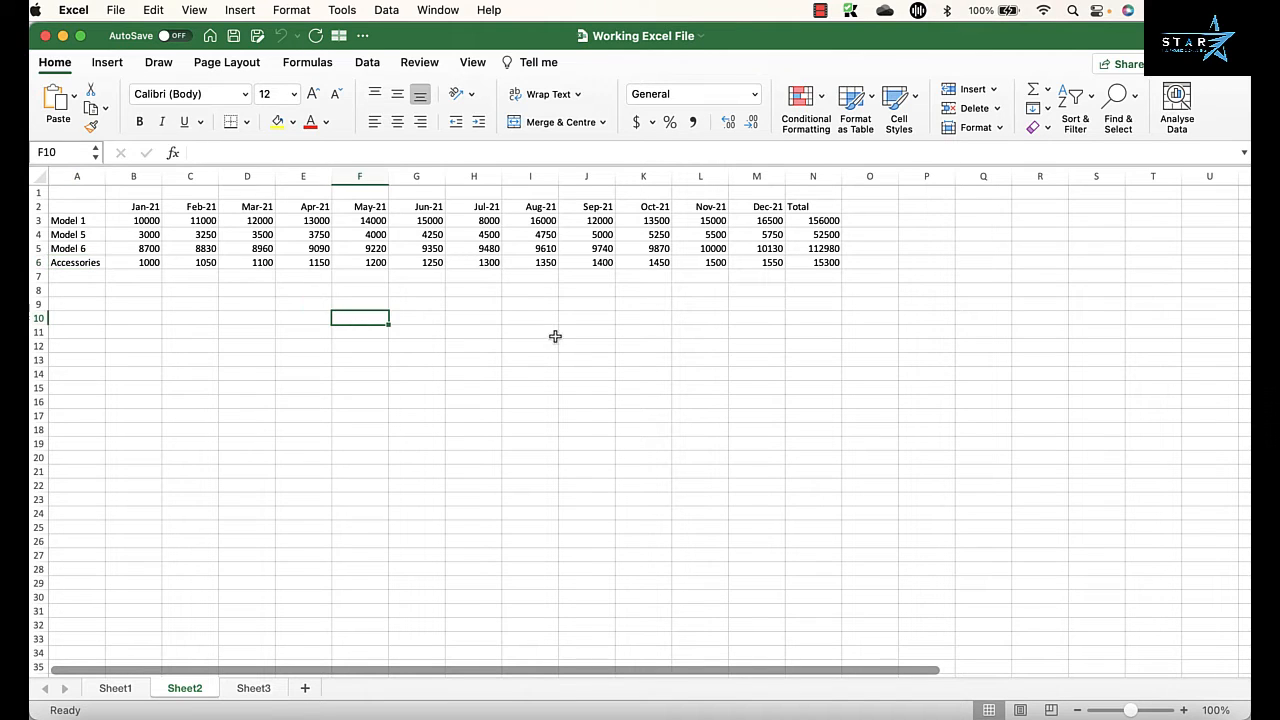
click(788, 292)
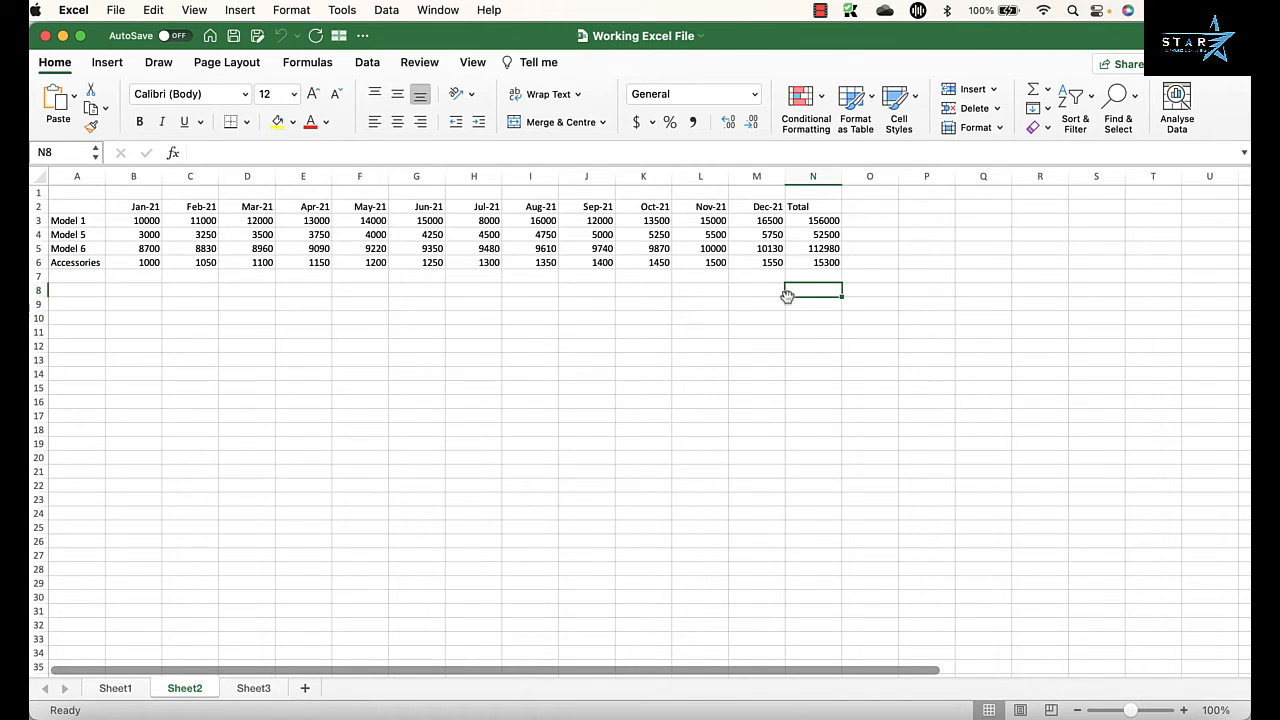
Step: Start a data consolidation at cell A1 of Sheet3 with Sum as the function
click(262, 689)
click(71, 194)
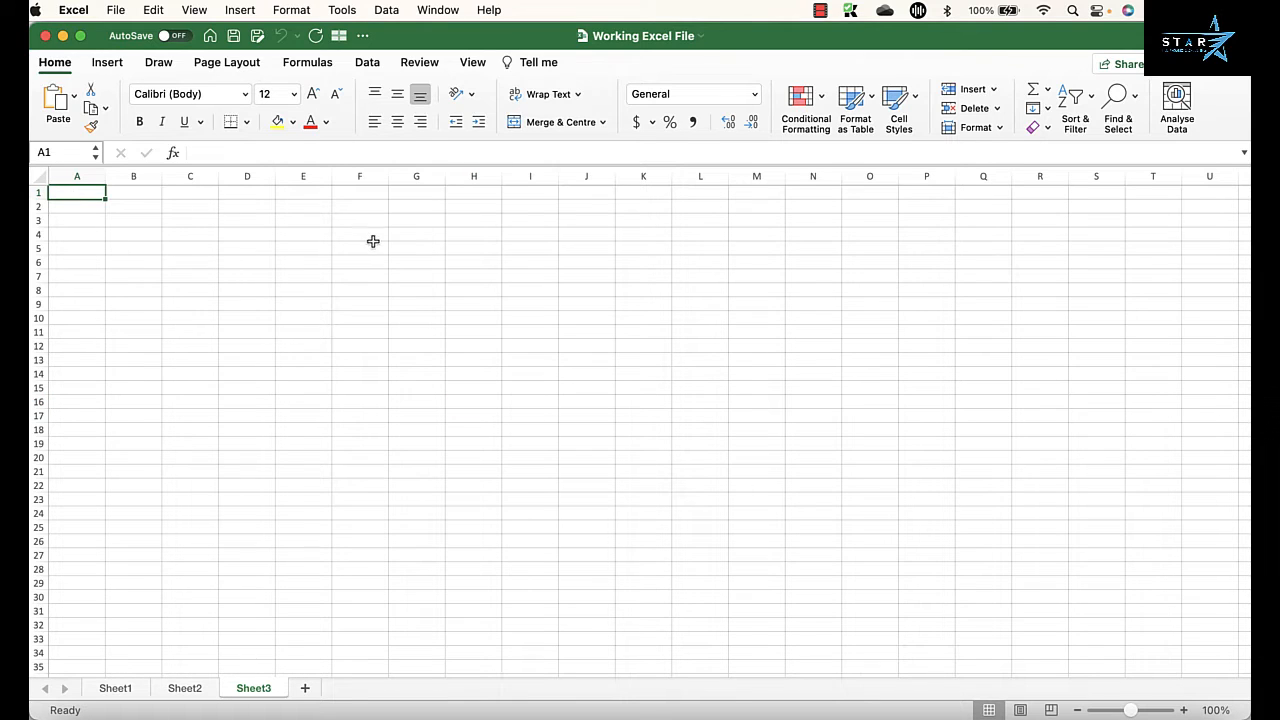
click(388, 11)
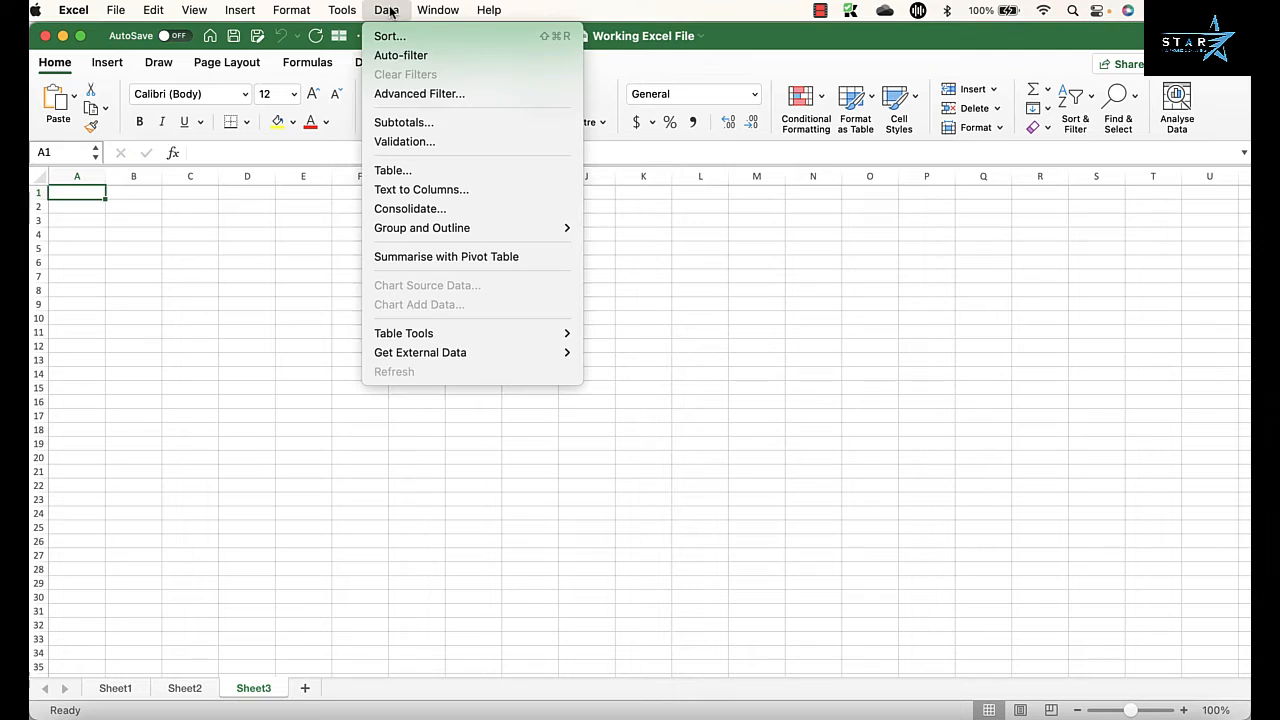
click(415, 210)
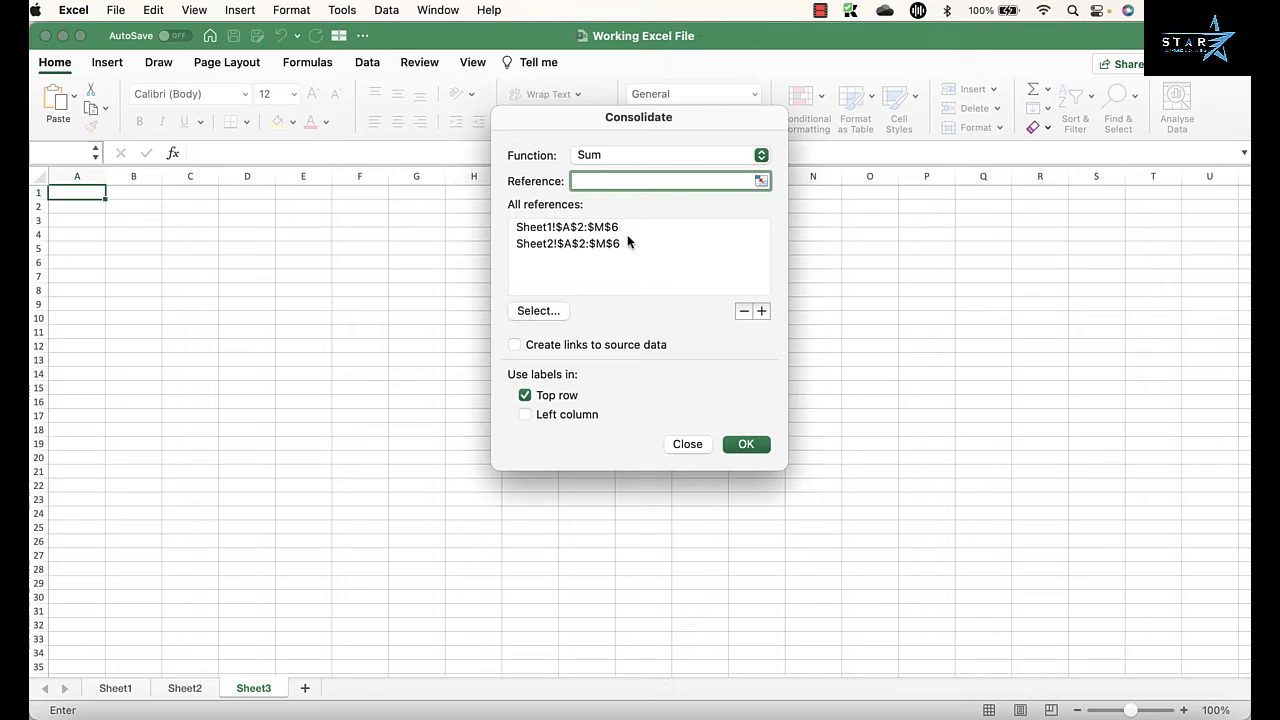
click(661, 155)
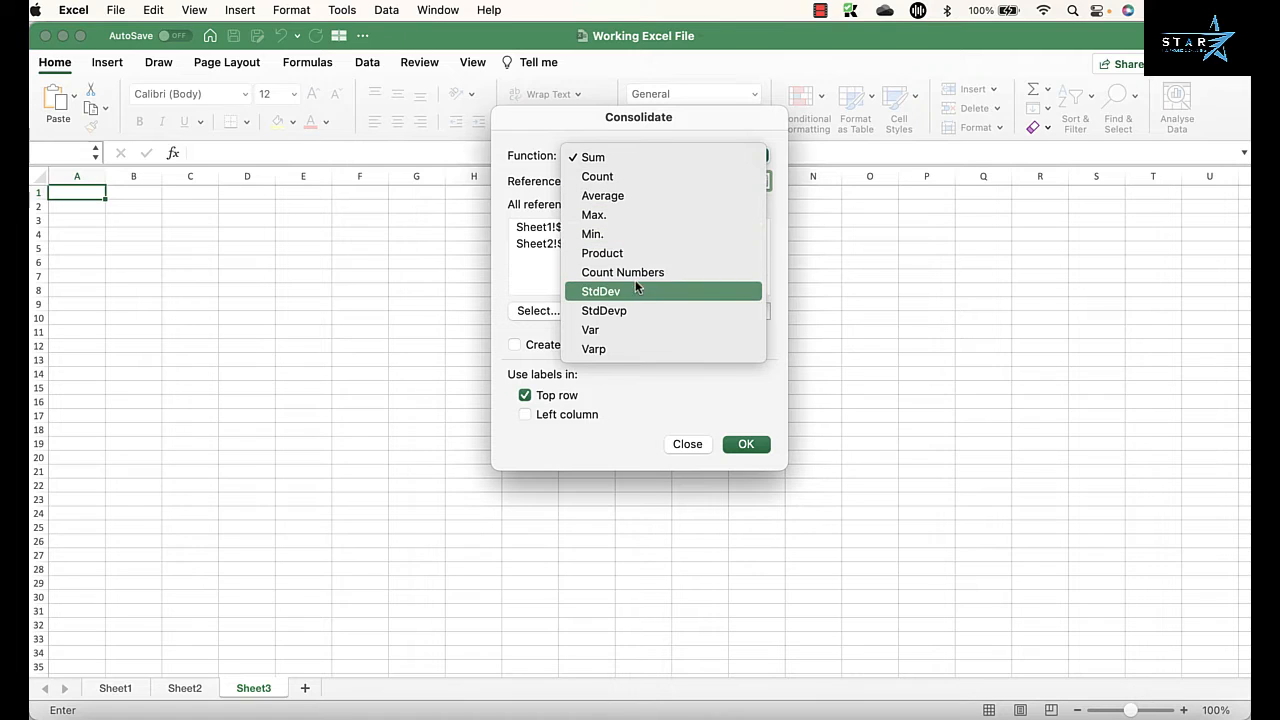
click(636, 165)
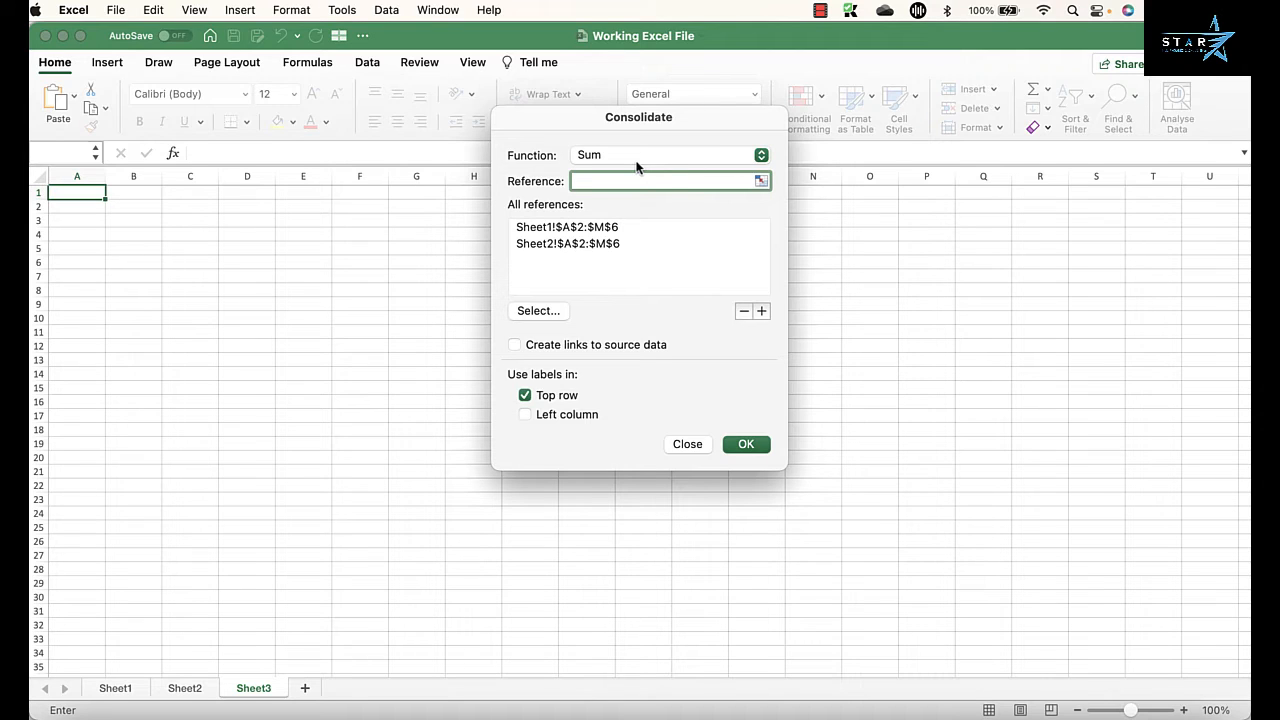
Step: Remove both existing Sheet1 and Sheet2 ranges from the consolidation's references
click(590, 228)
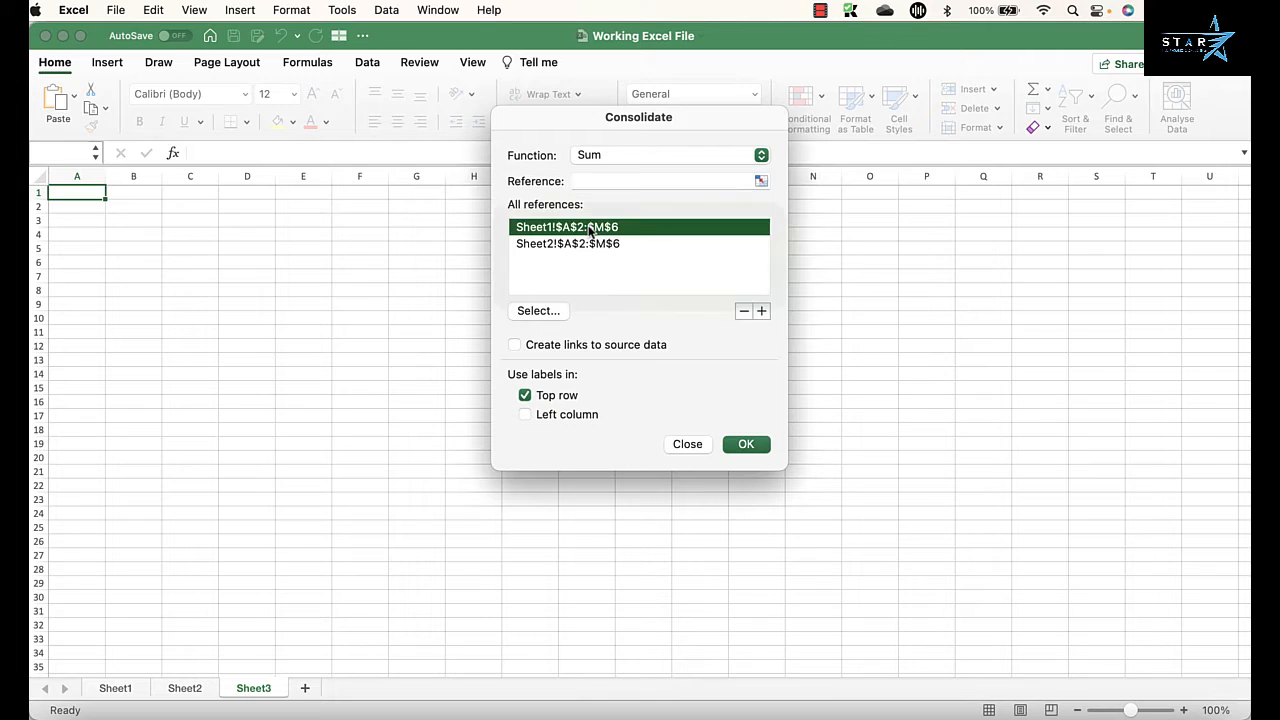
key(Down)
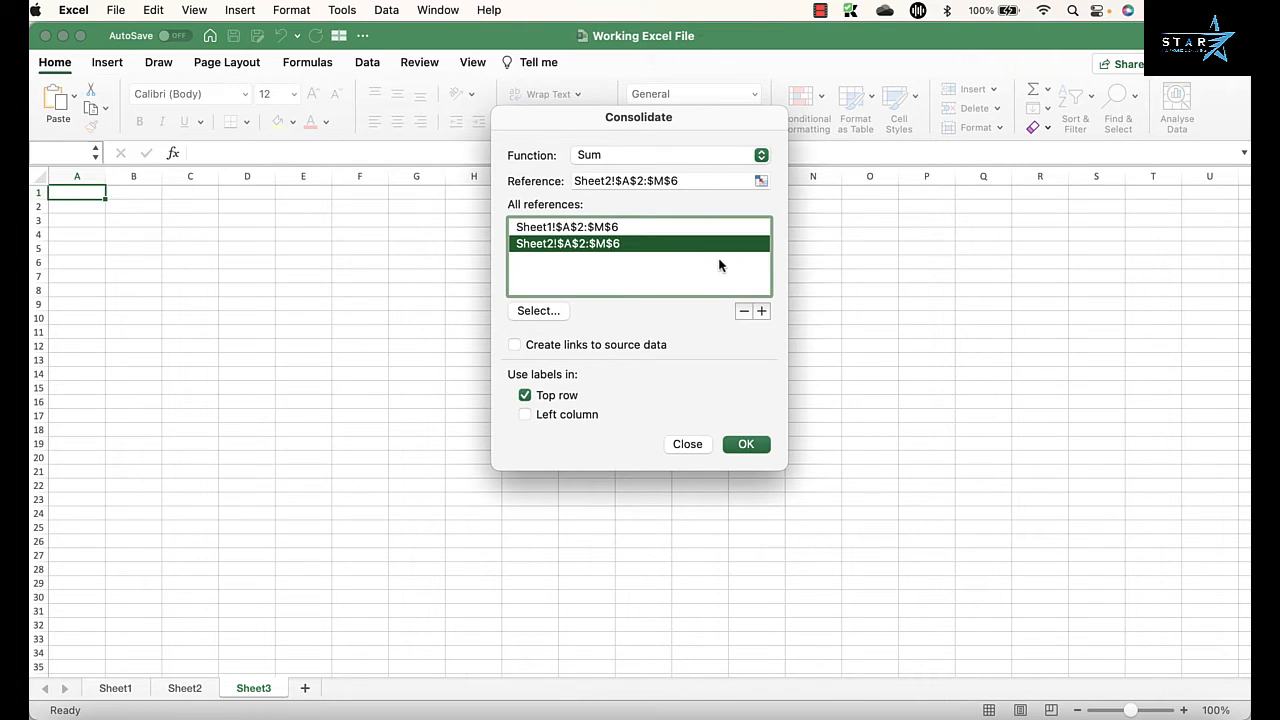
click(648, 229)
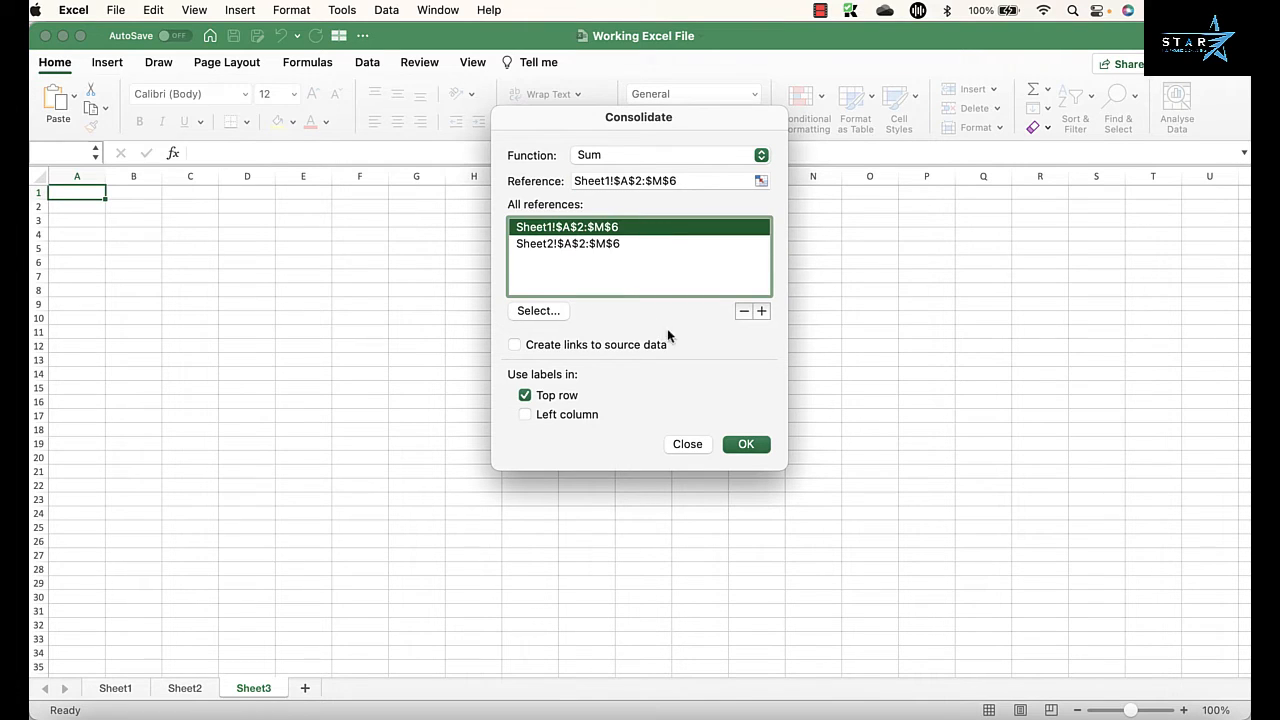
click(744, 313)
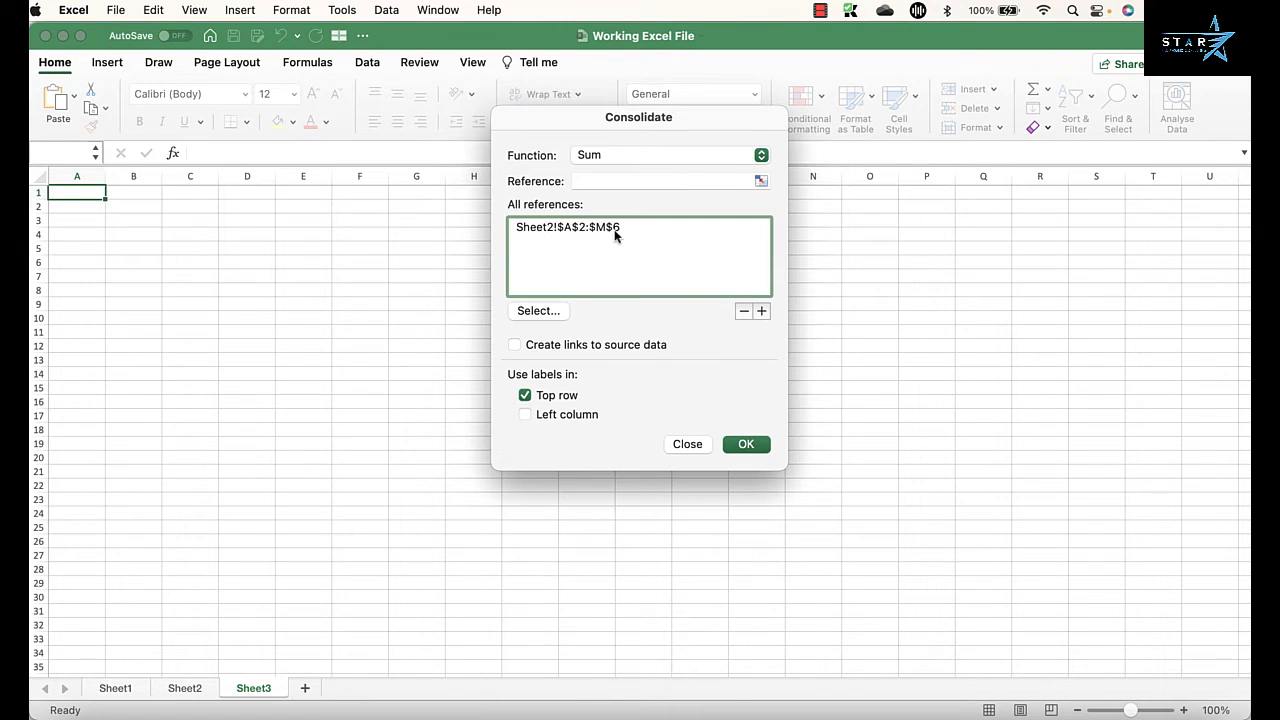
click(614, 231)
click(743, 312)
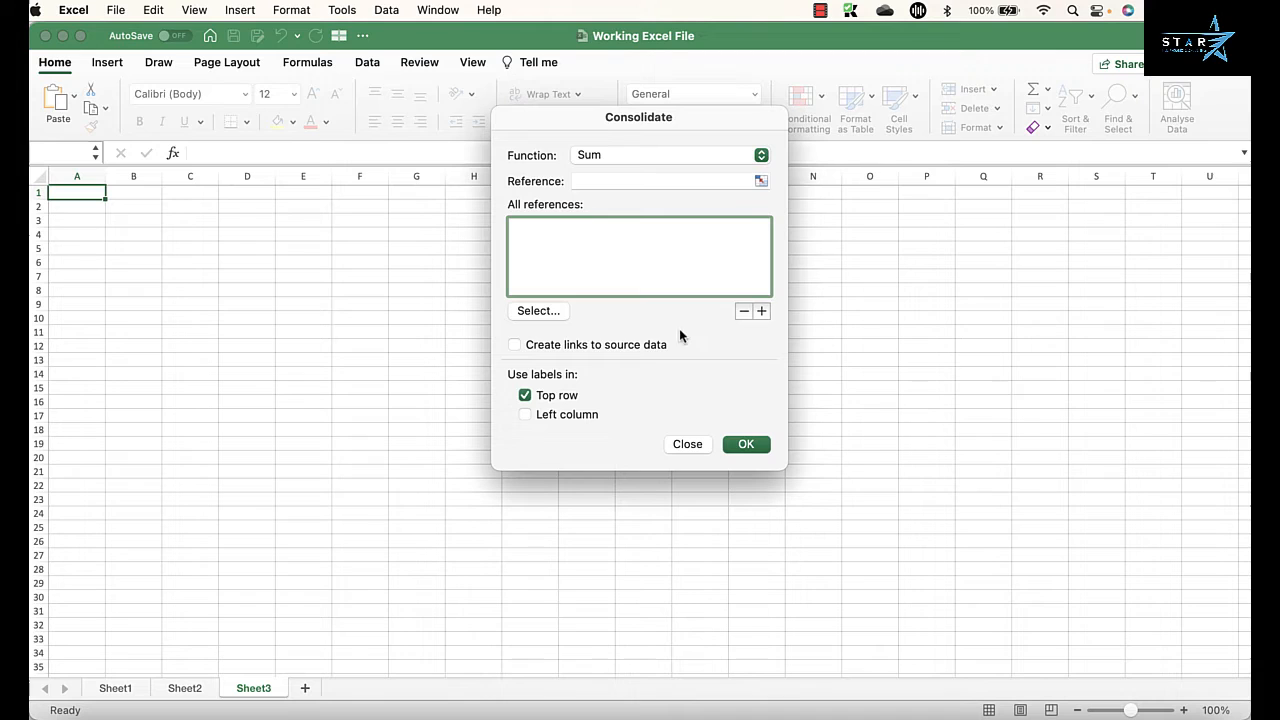
Step: Add the range $A$2:$M$6 on Sheet1 as a consolidation reference
click(626, 183)
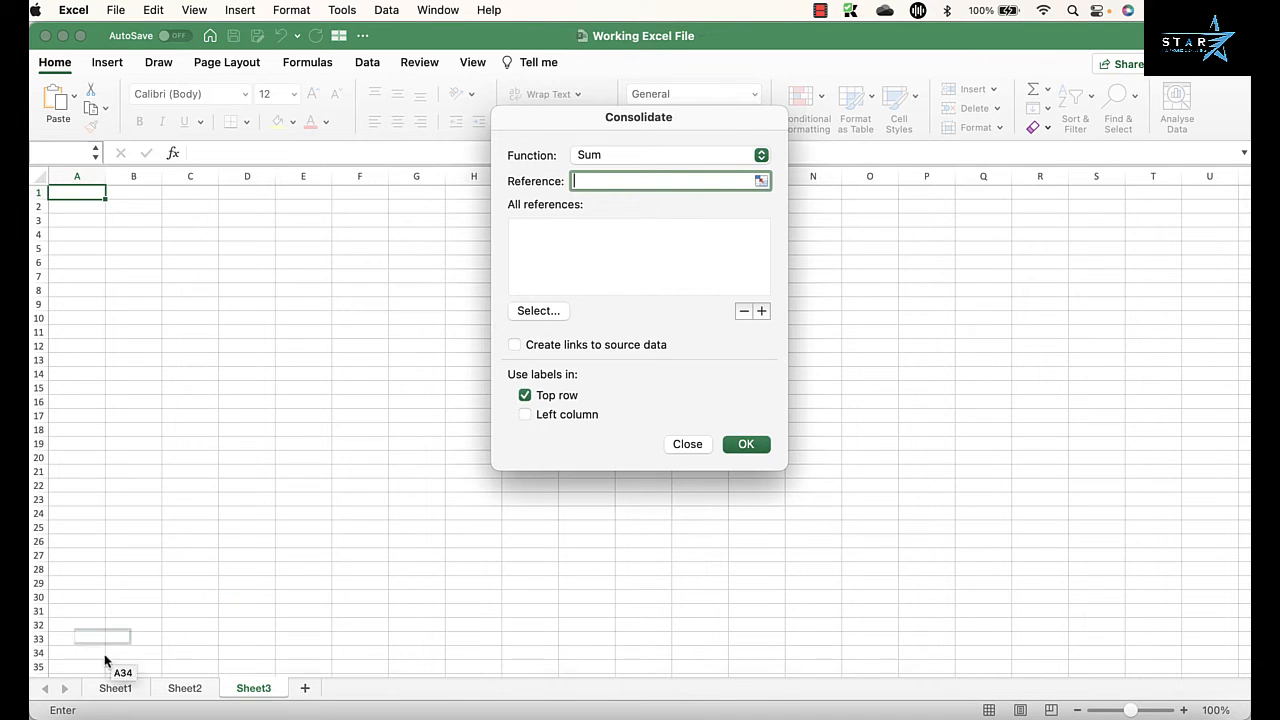
click(115, 689)
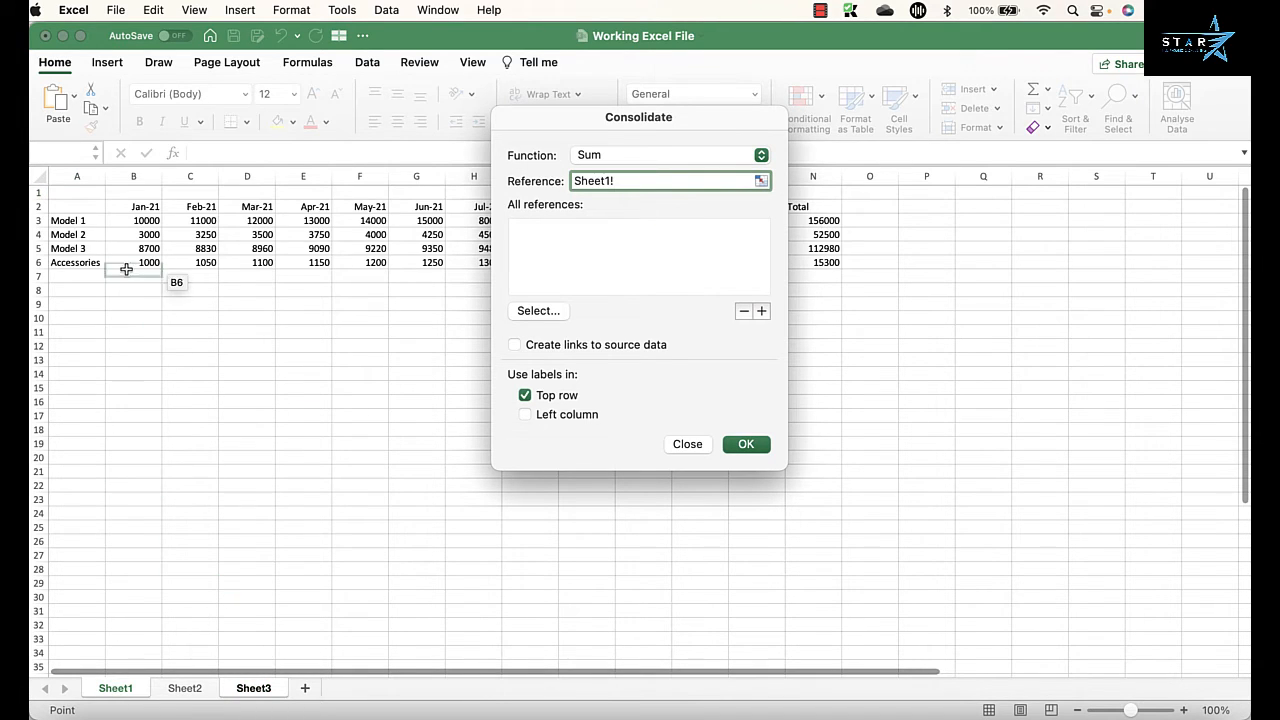
drag(76, 205, 797, 272)
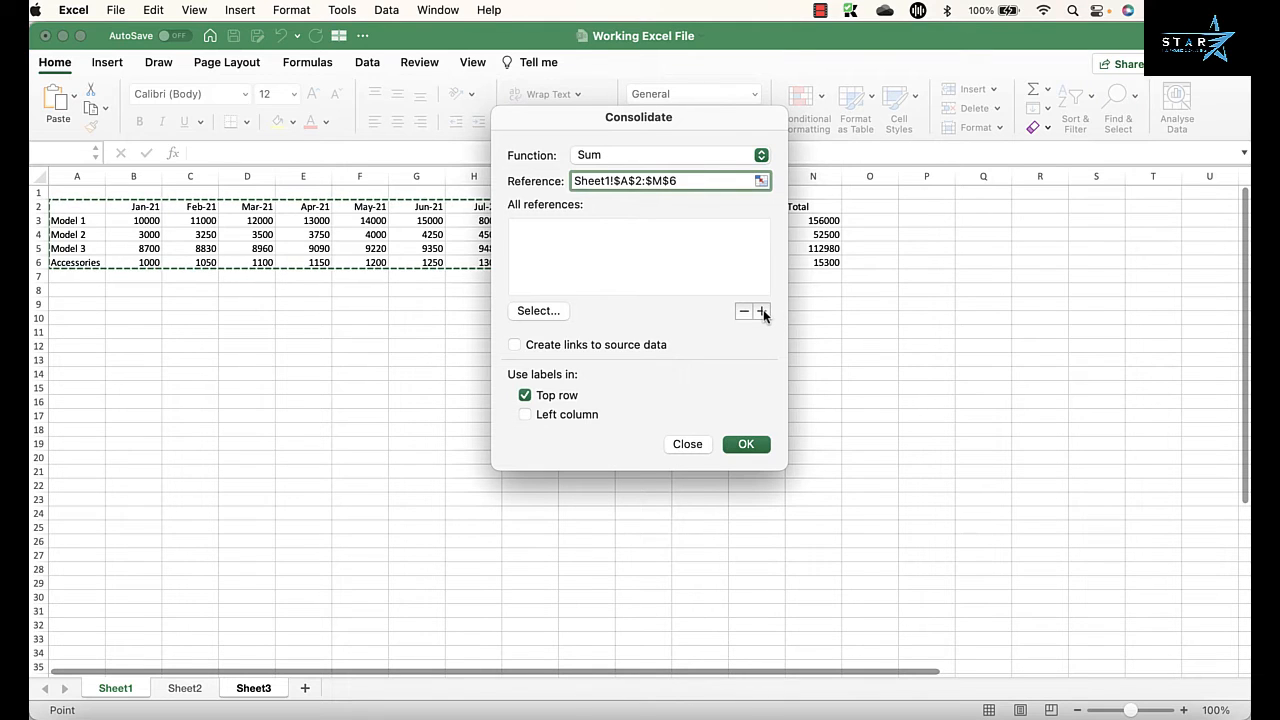
click(763, 313)
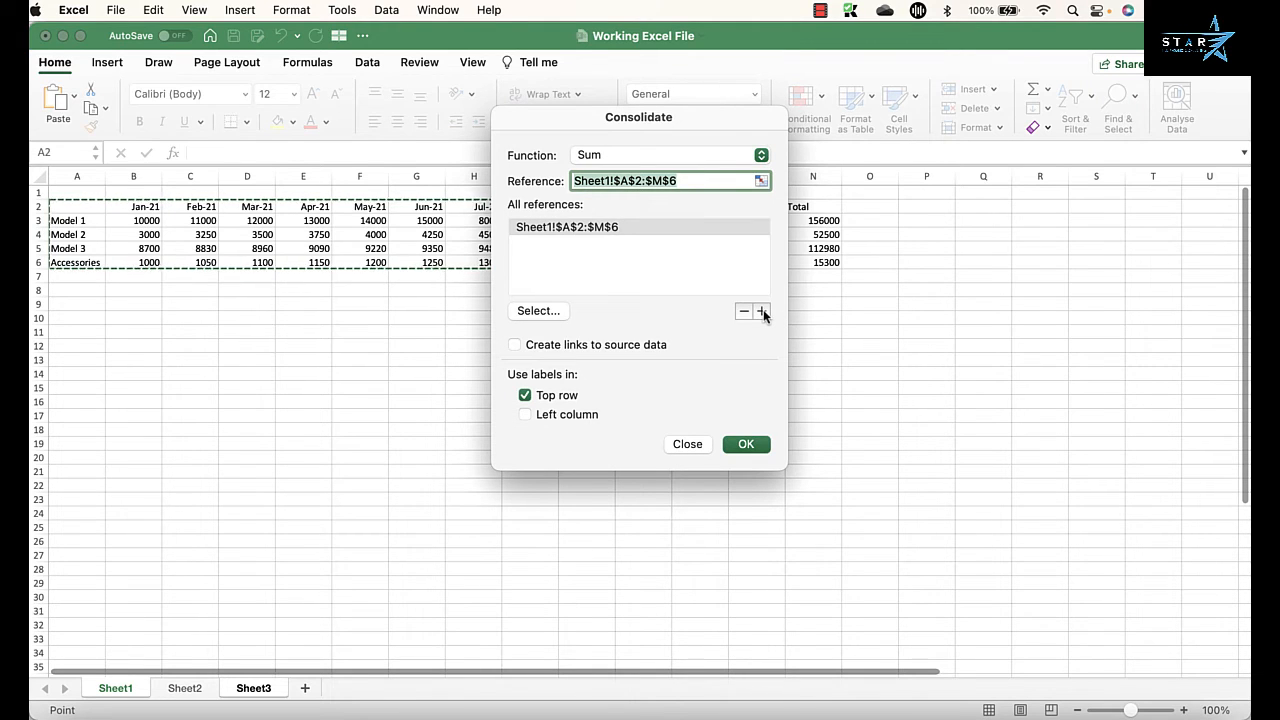
Step: Add the range $A$2:$M$6 on Sheet2 as a second reference and run the consolidation with left column labels also enabled
click(183, 690)
drag(63, 206, 746, 260)
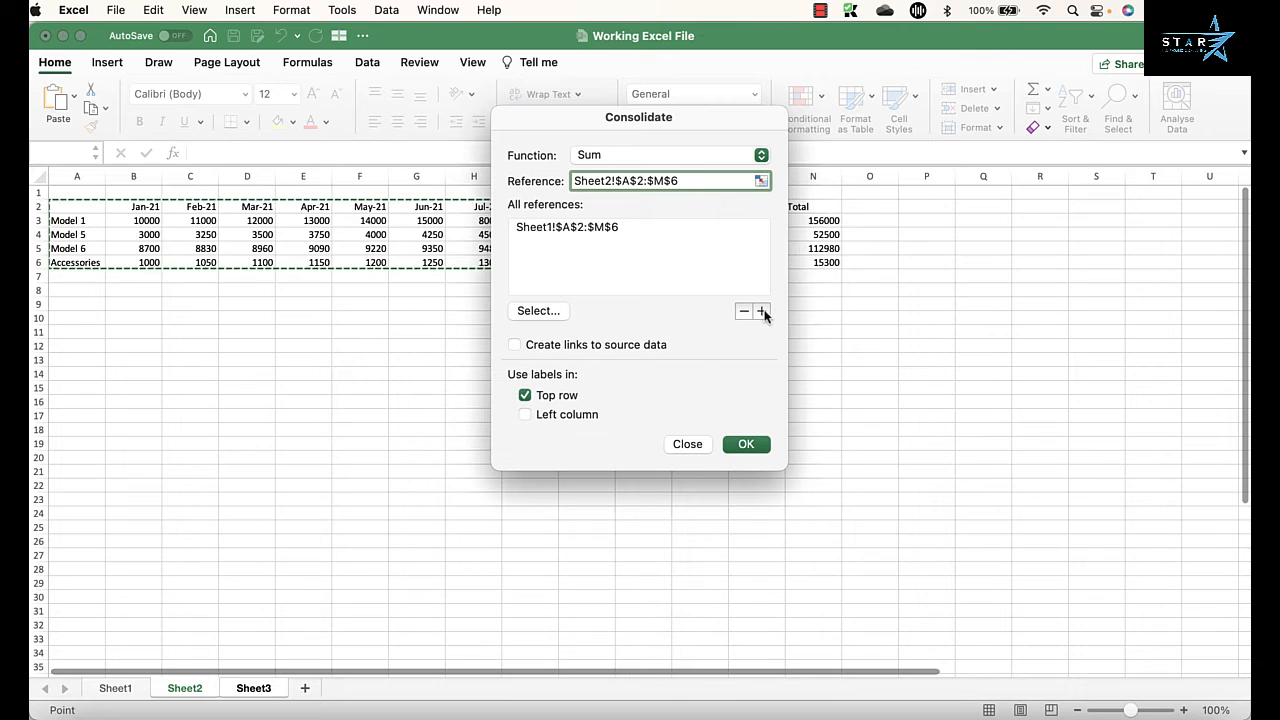
click(764, 312)
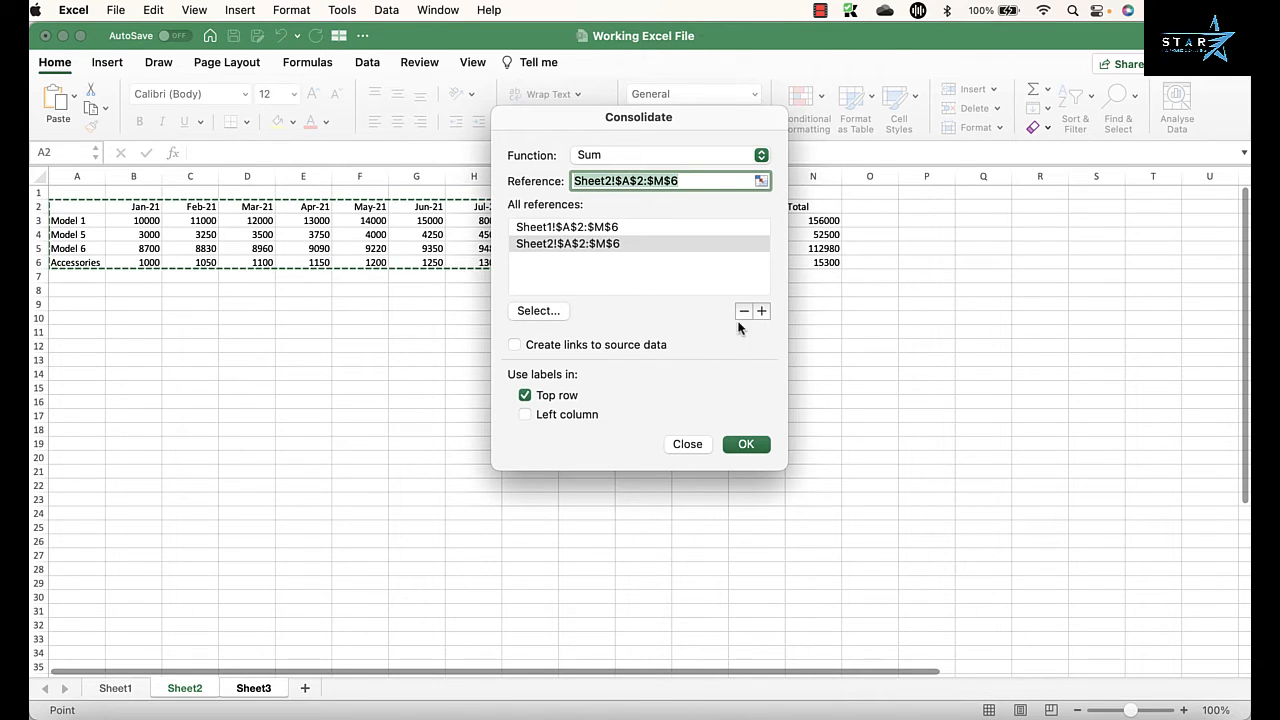
click(525, 415)
click(754, 447)
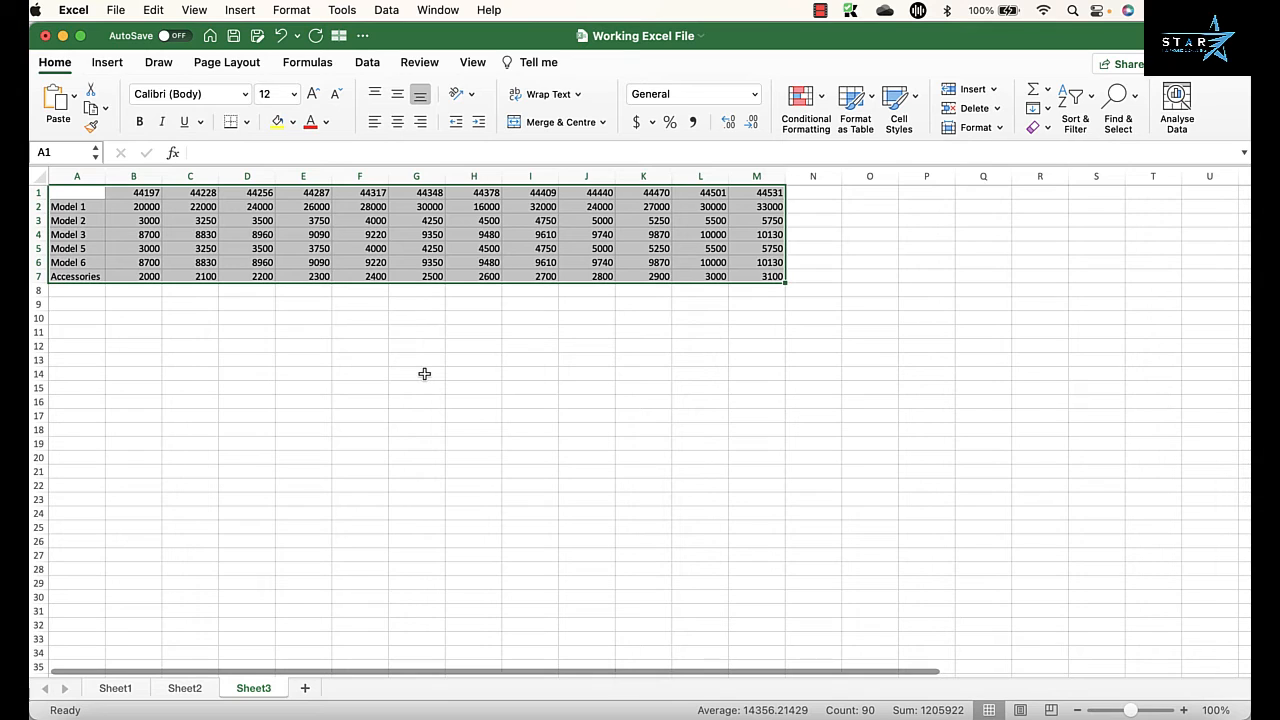
Step: Compare the consolidated first-month Model 1 value on Sheet3 with the Jan-21 Model 1 values on Sheet1 and Sheet2
click(100, 207)
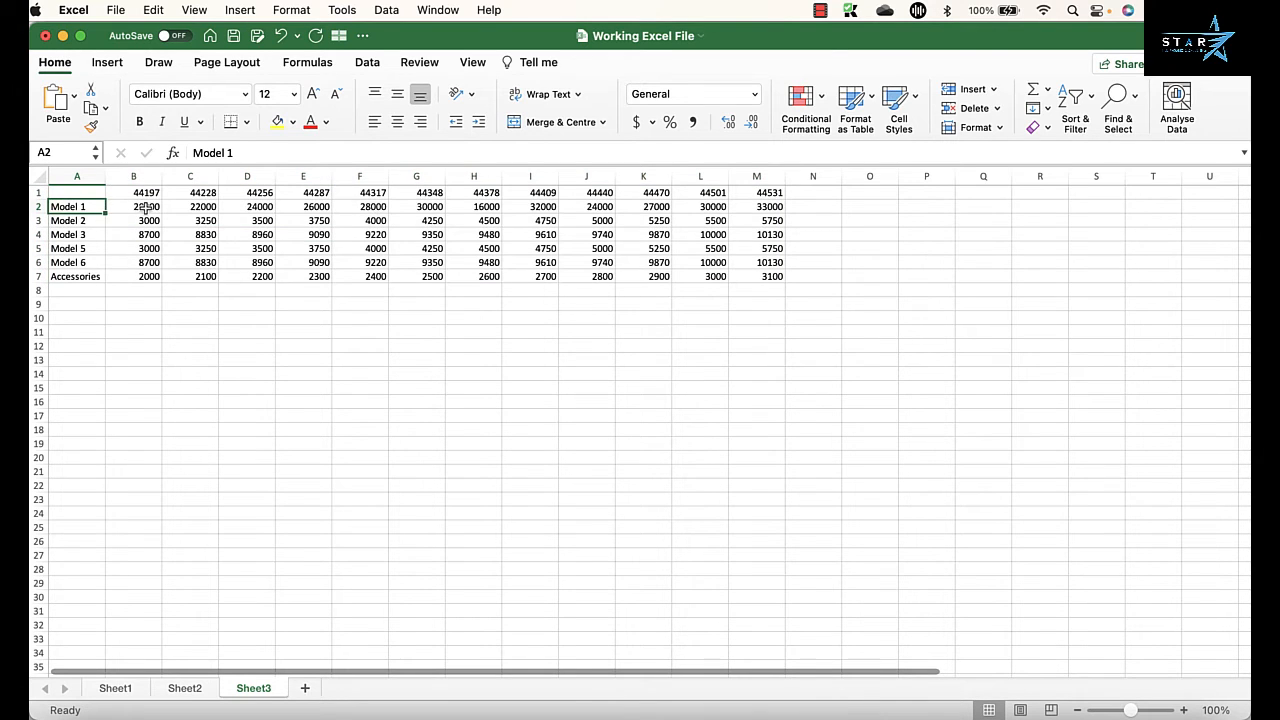
click(145, 207)
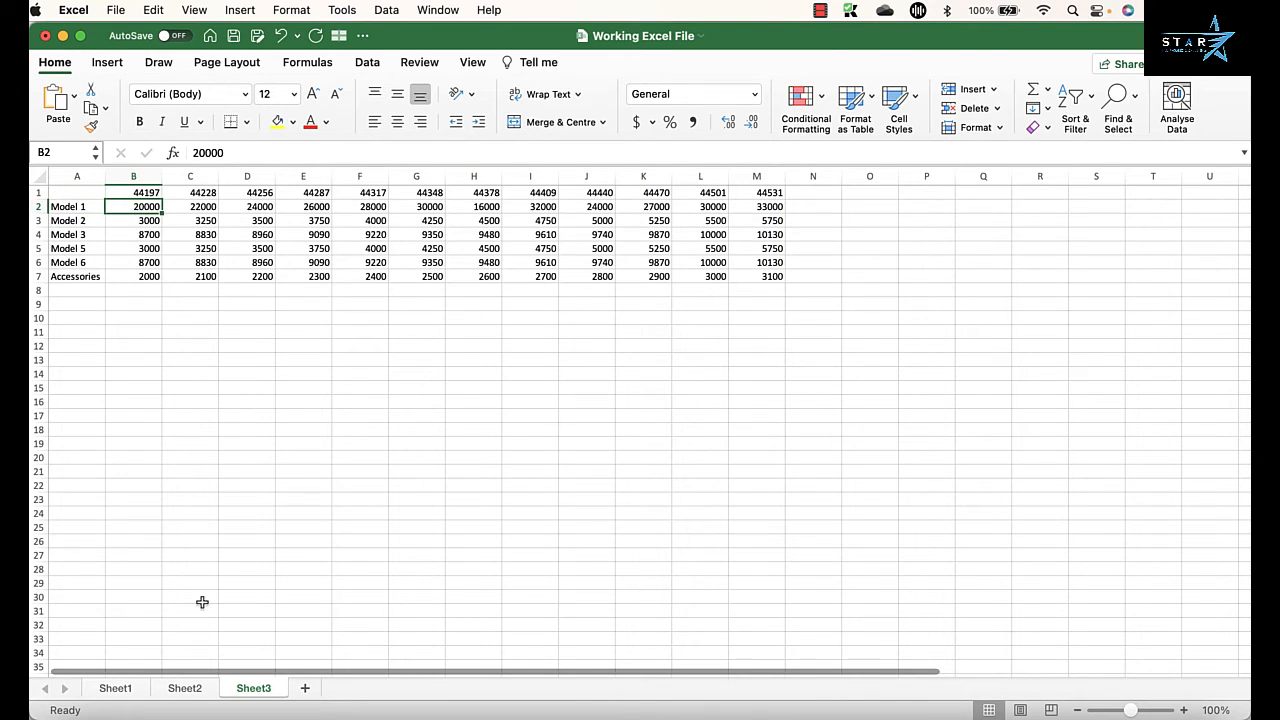
click(130, 690)
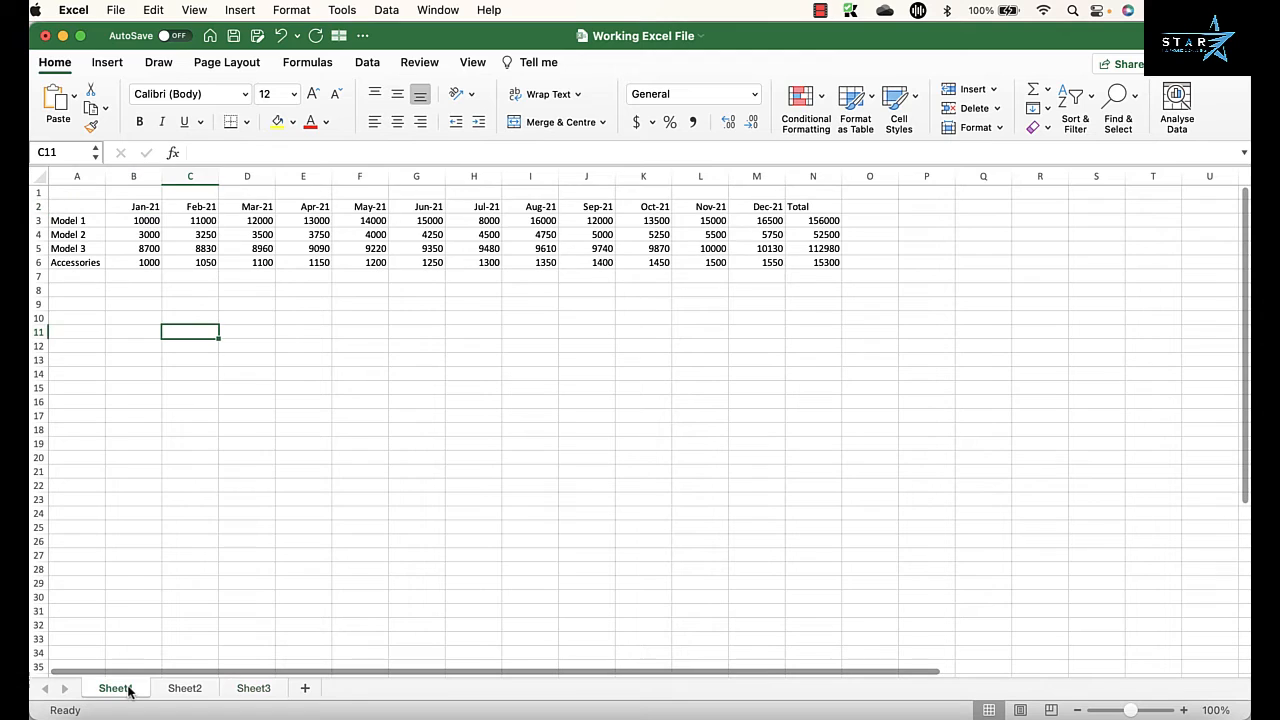
click(147, 221)
click(185, 689)
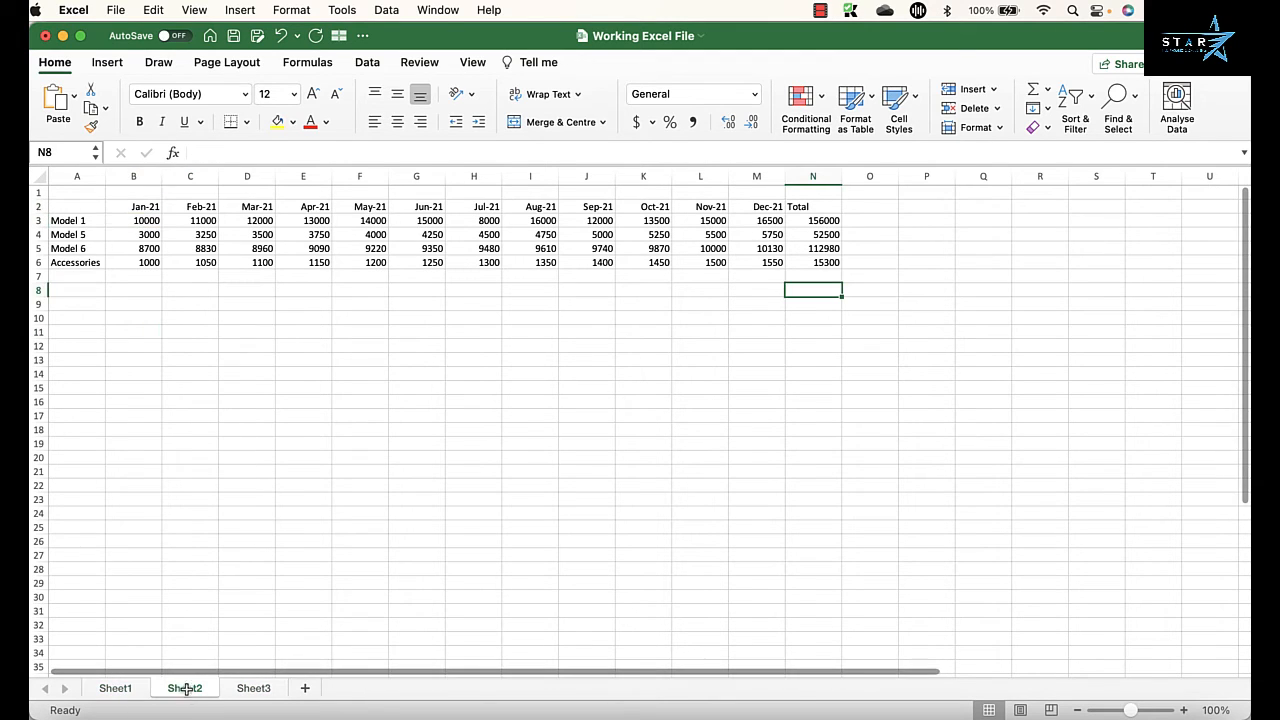
click(145, 221)
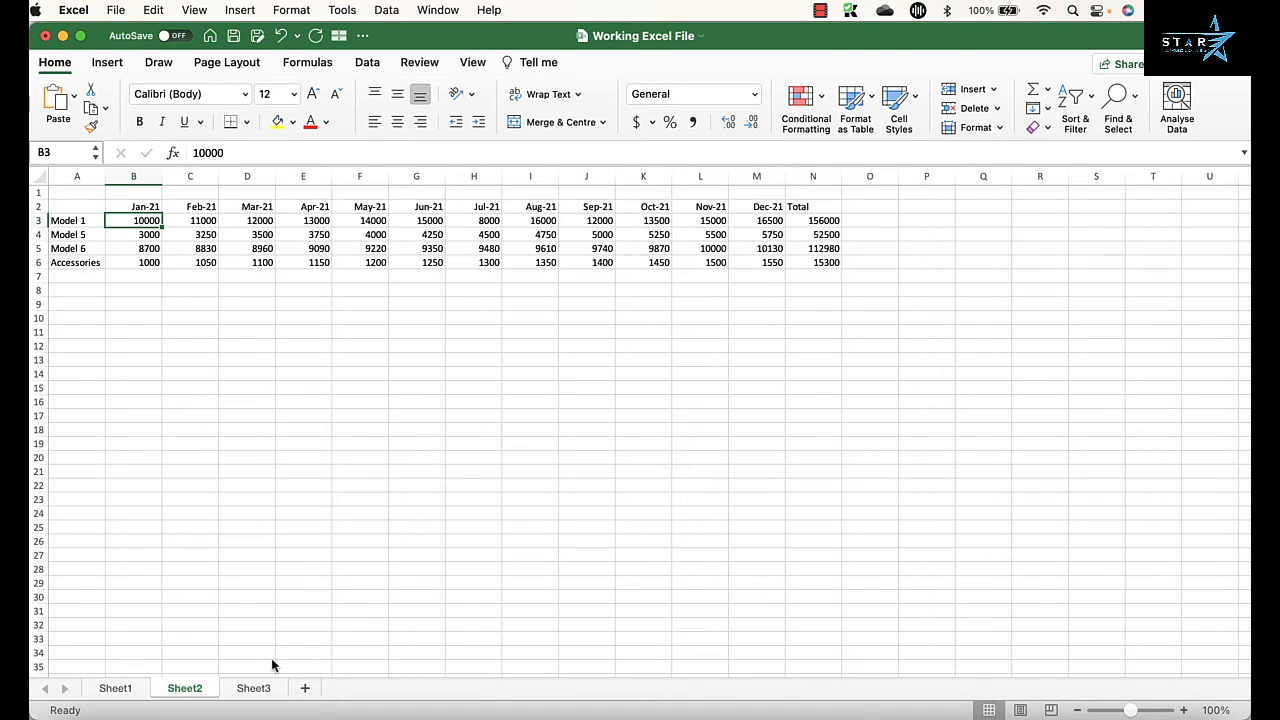
Step: Choose the Date category for Sheet3's month headers in B1:M1 and look through the English (Singapore) date types
click(252, 689)
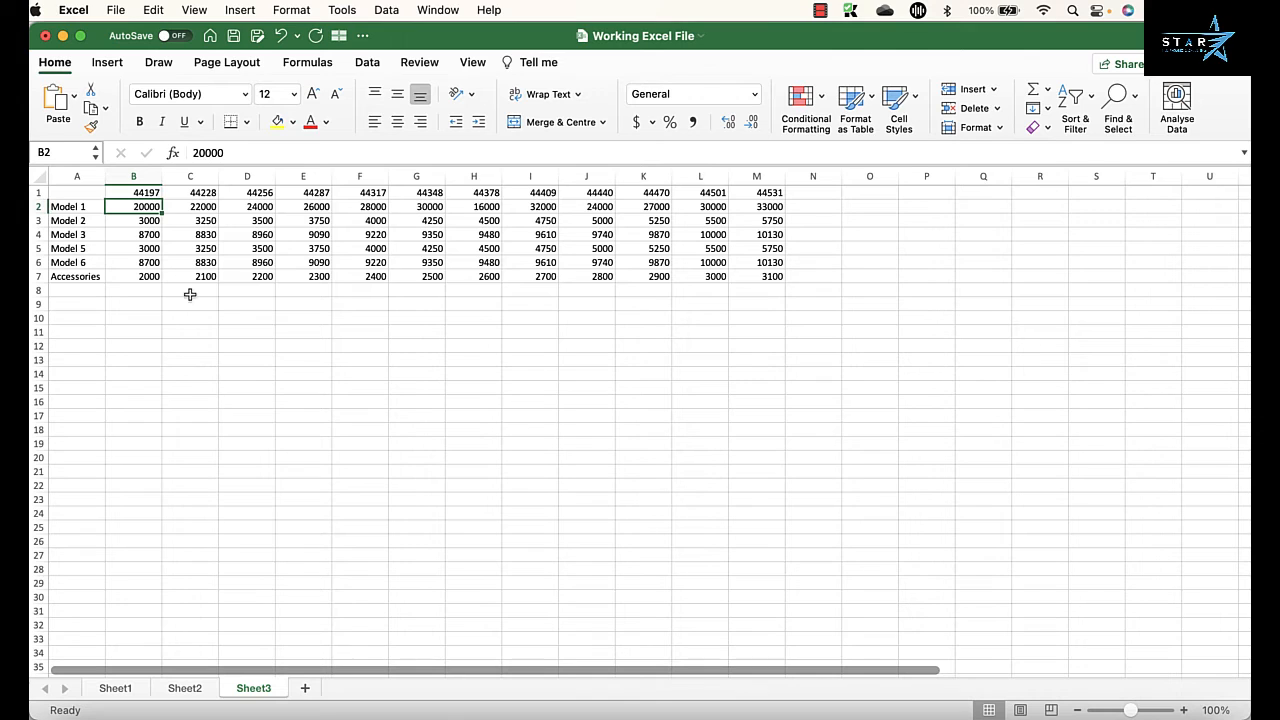
drag(146, 192, 760, 192)
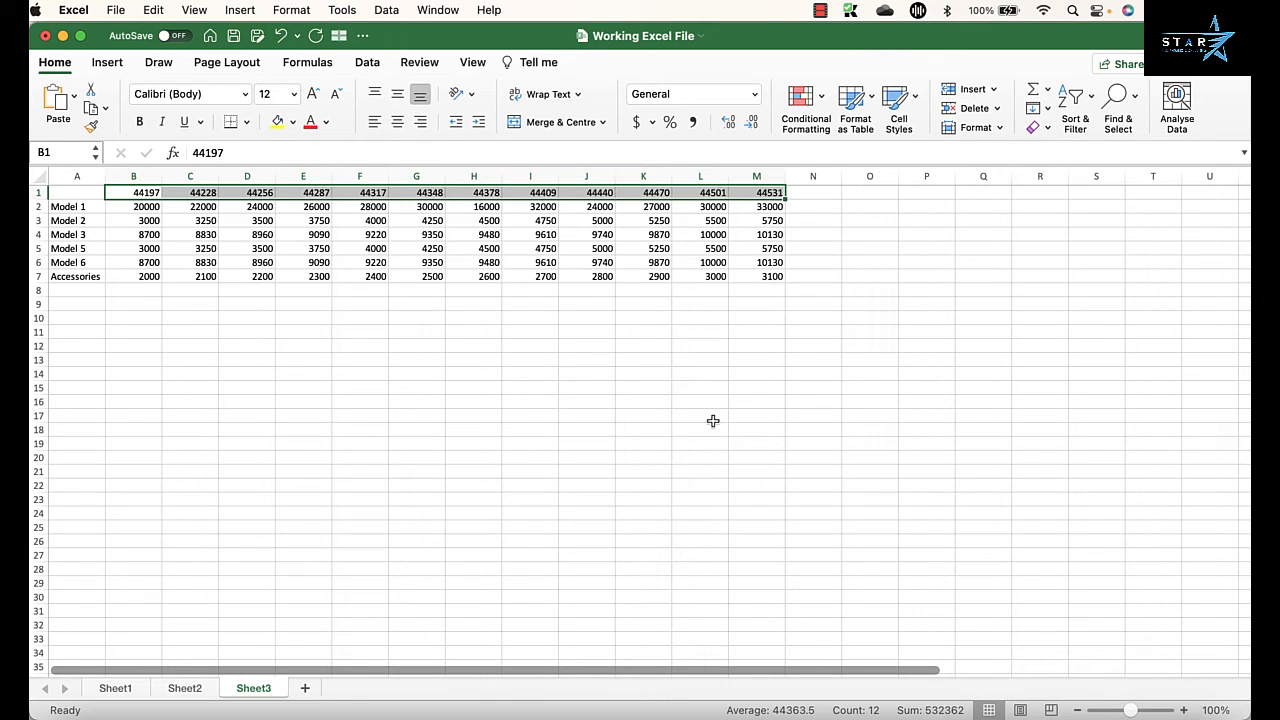
key(super+1)
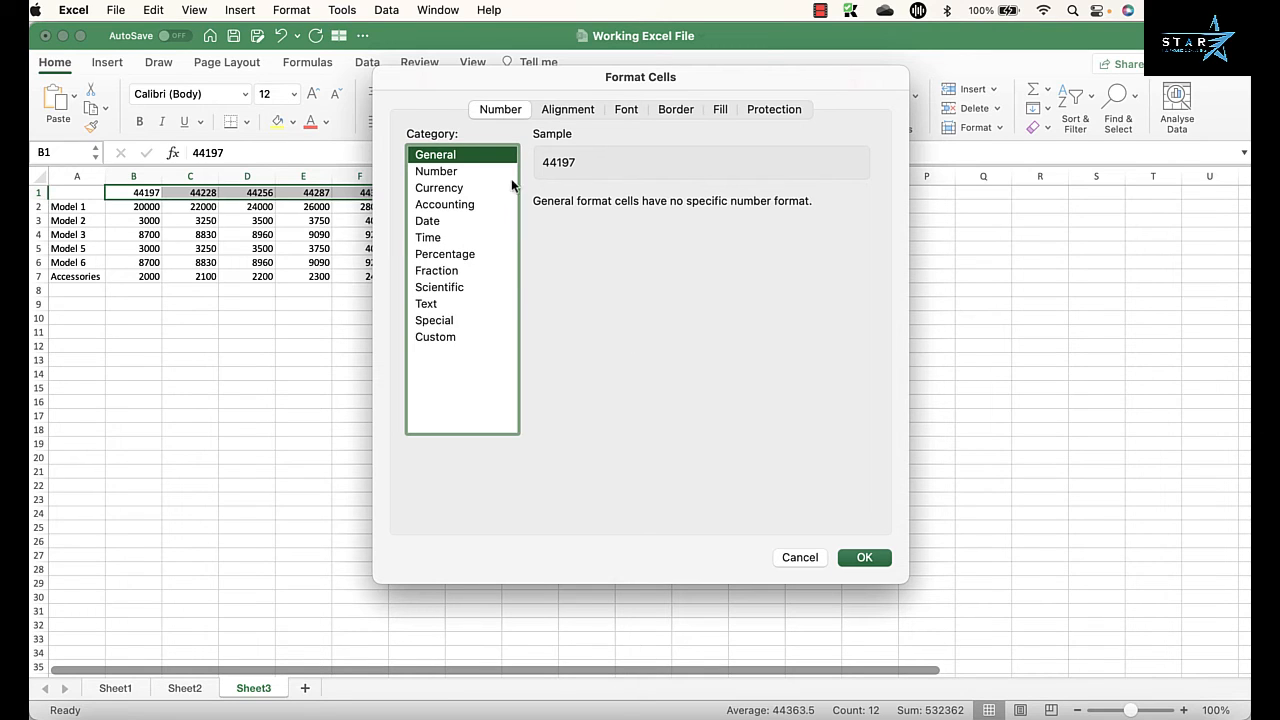
click(437, 222)
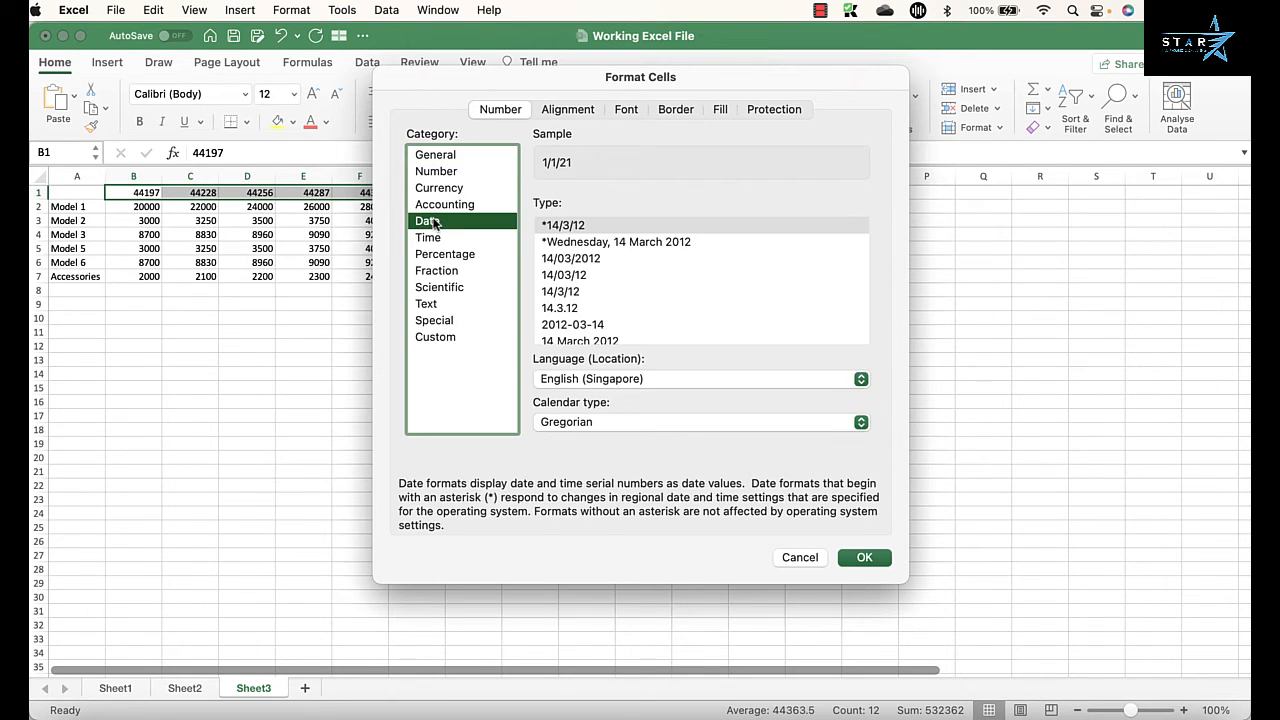
scroll(656, 318, down, 2)
scroll(656, 318, up, 2)
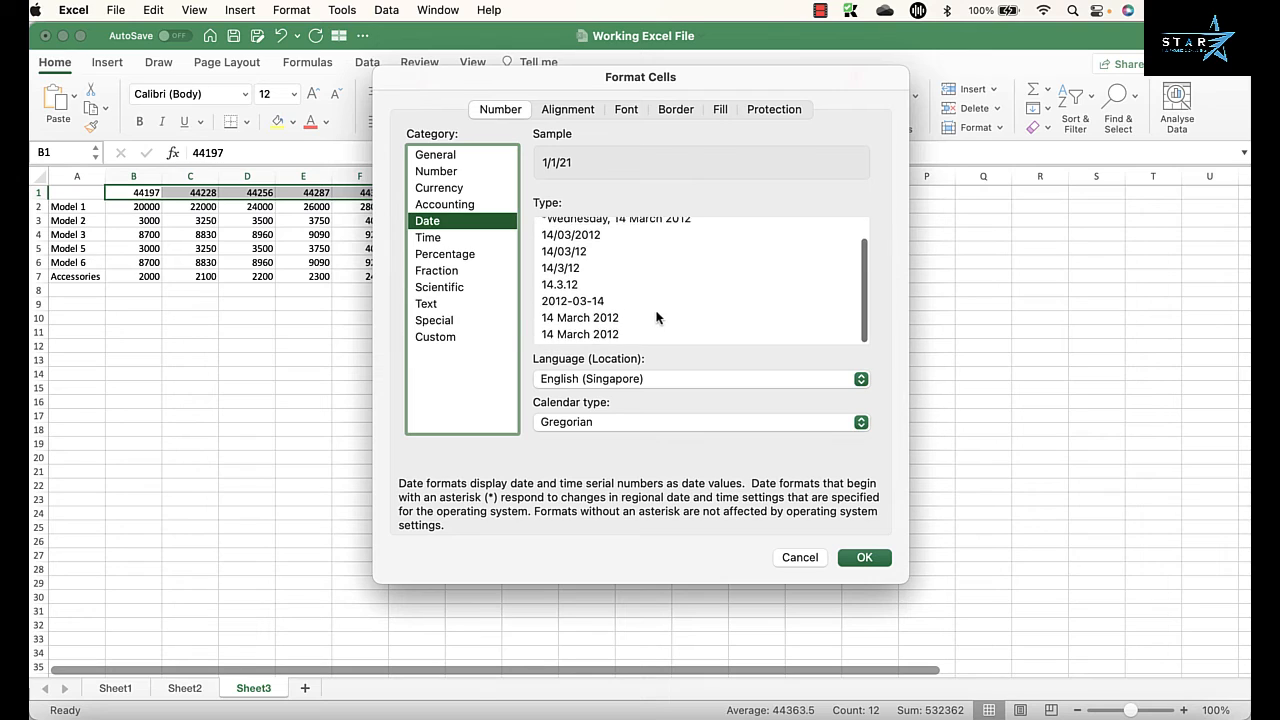
scroll(656, 318, down, 1)
scroll(656, 318, down, 1)
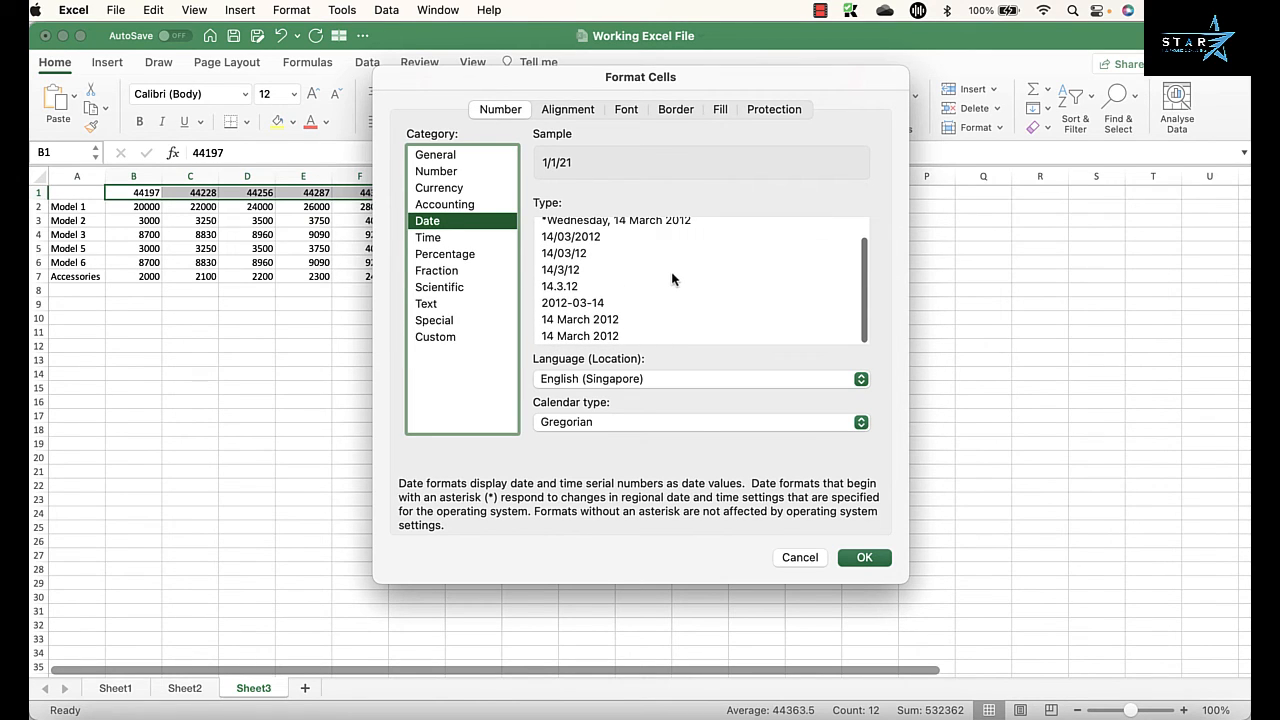
scroll(672, 279, up, 2)
scroll(672, 279, down, 2)
Step: Try the English (Australia) locale for the header dates and look through its date types
click(644, 380)
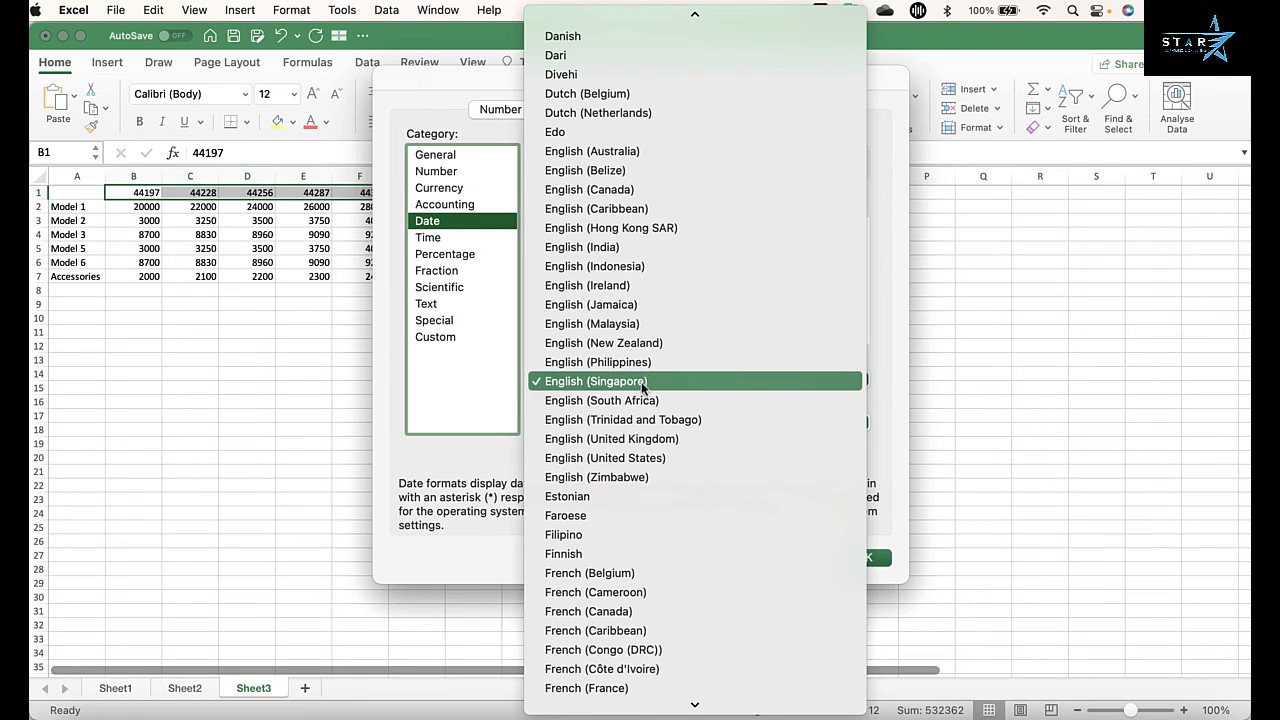
click(632, 155)
scroll(660, 303, down, 5)
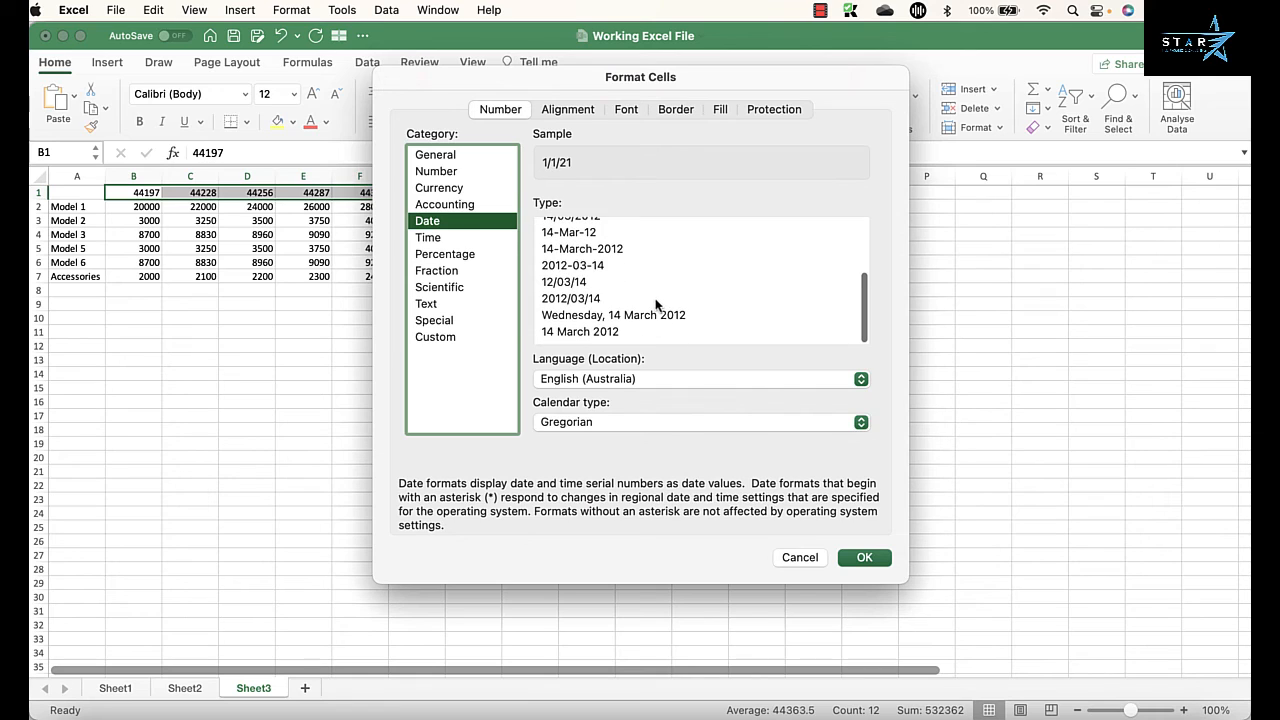
scroll(656, 305, up, 2)
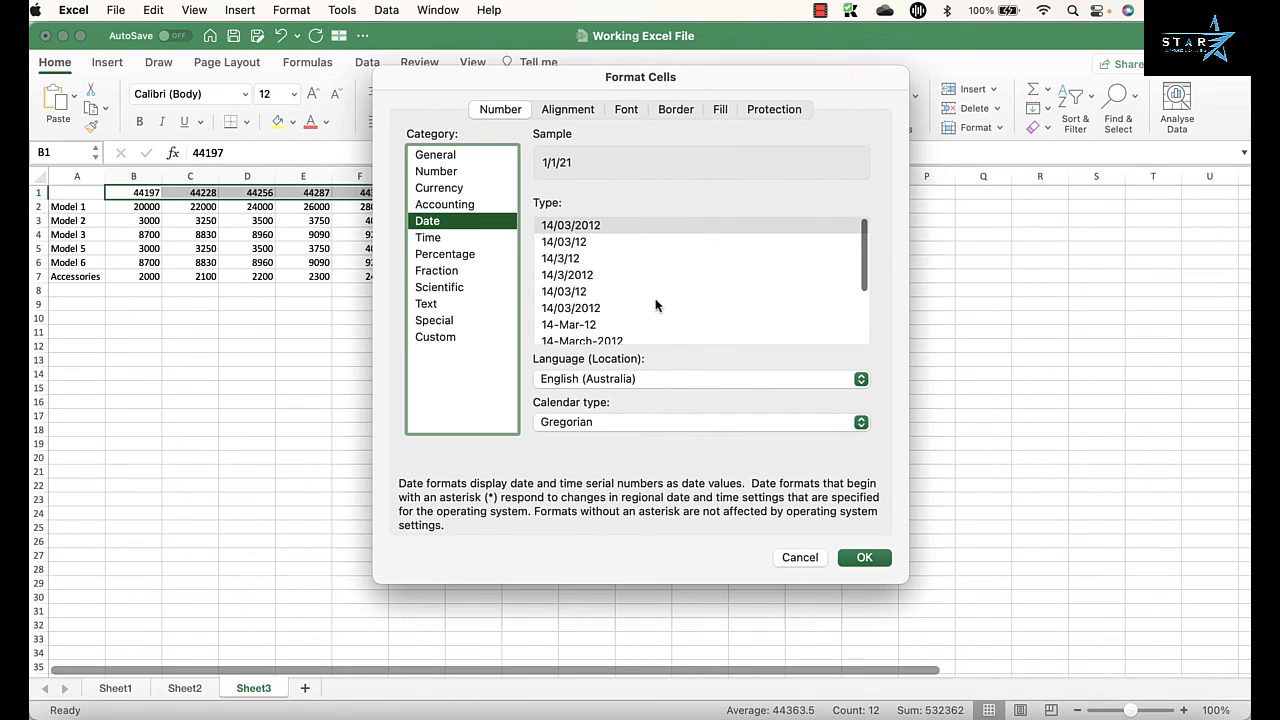
Step: Set the header dates' locale to English (United States) and apply the Mar-12 date type to B1:M1
click(650, 380)
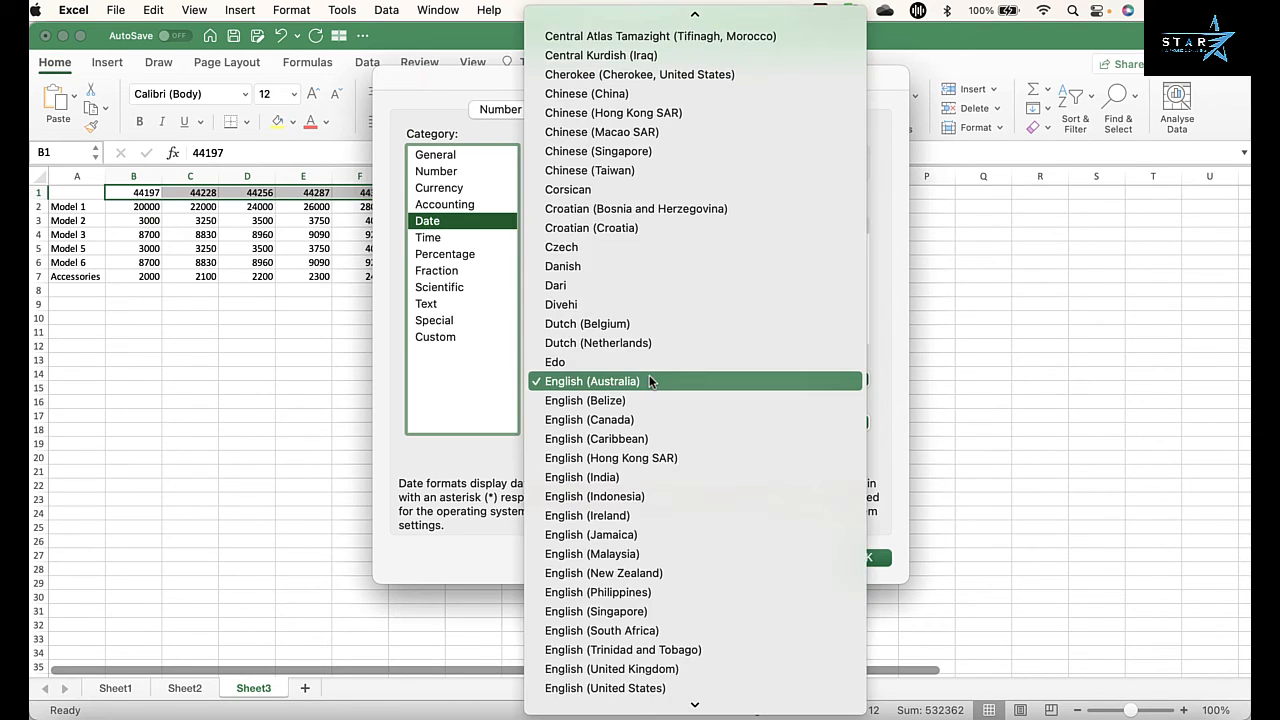
scroll(640, 517, down, 3)
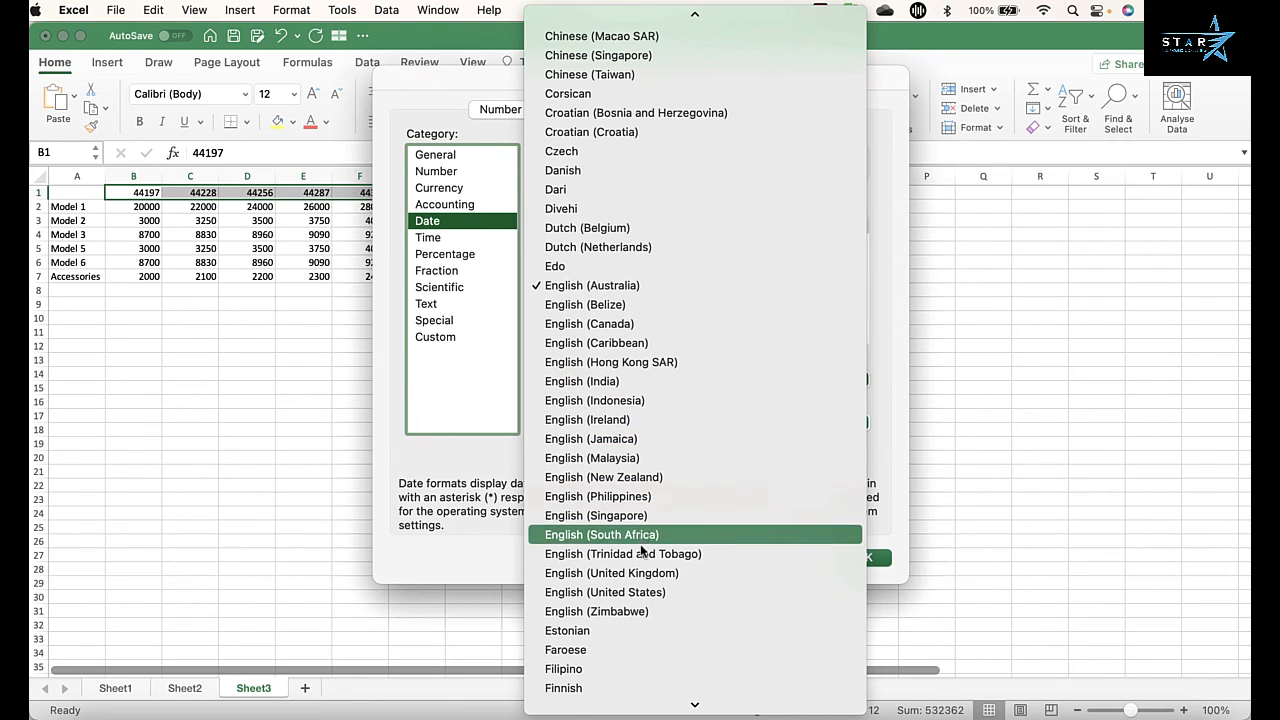
click(637, 593)
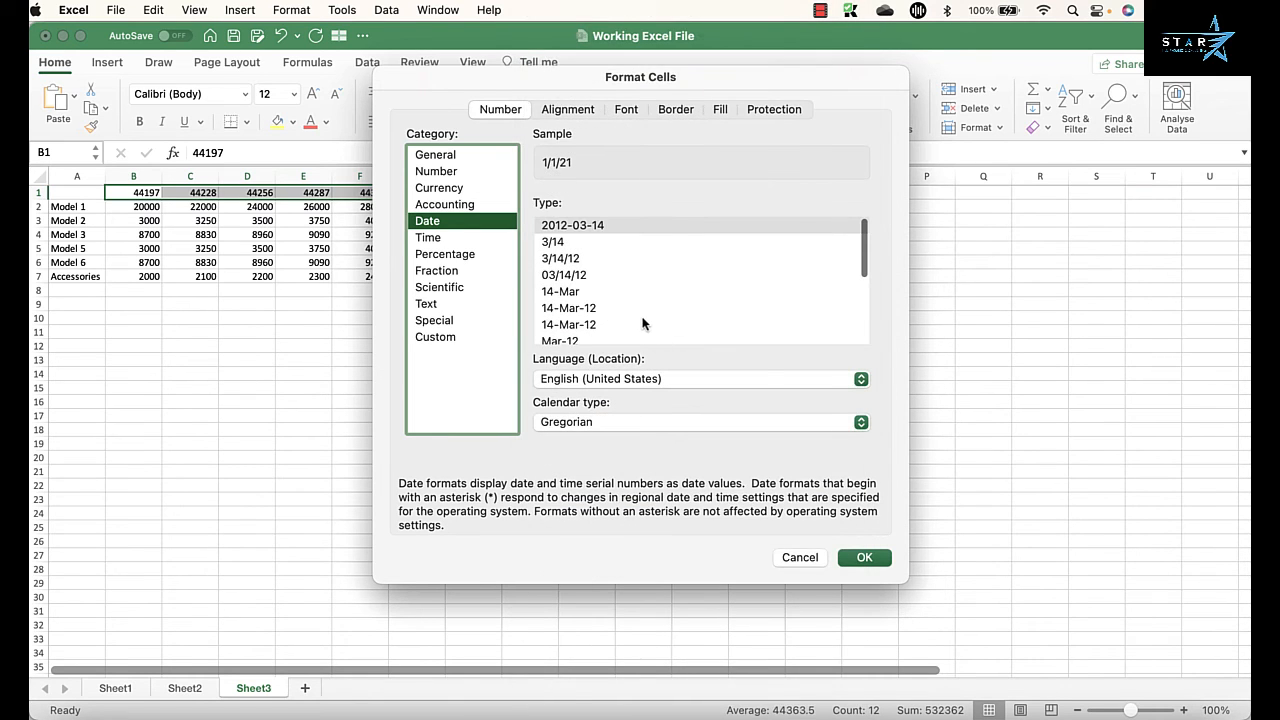
scroll(645, 322, down, 3)
click(570, 262)
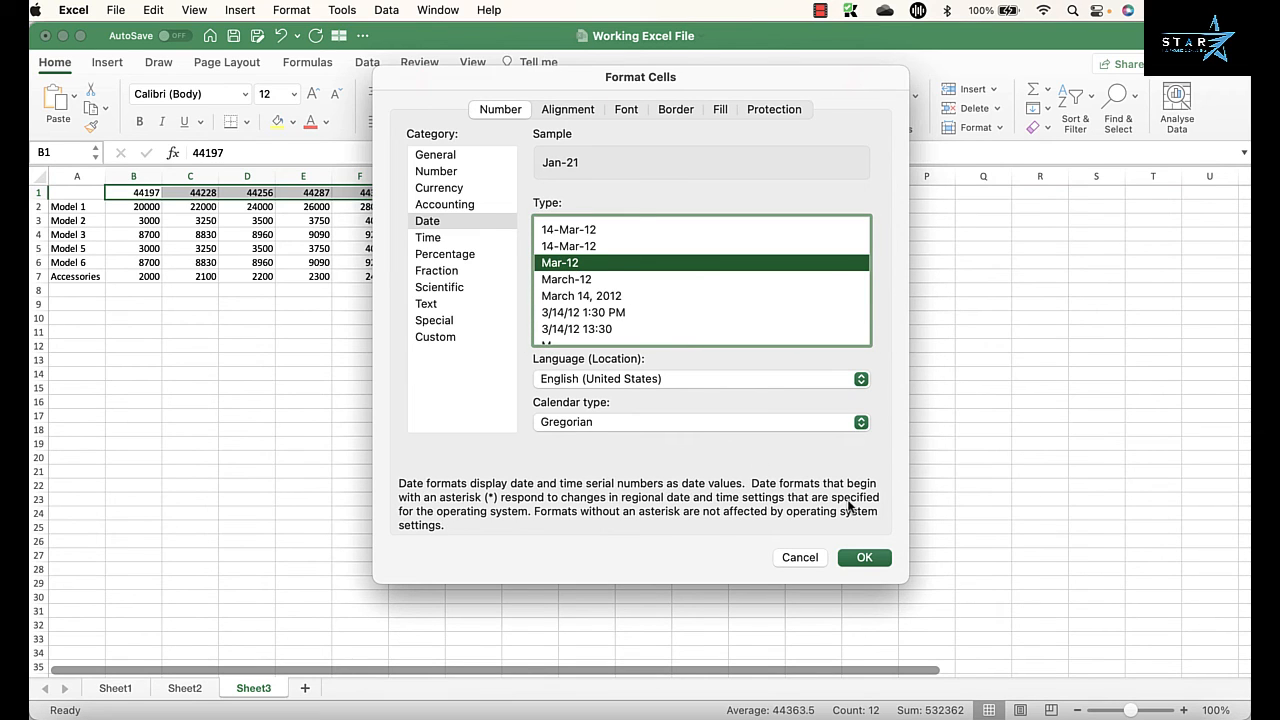
click(864, 557)
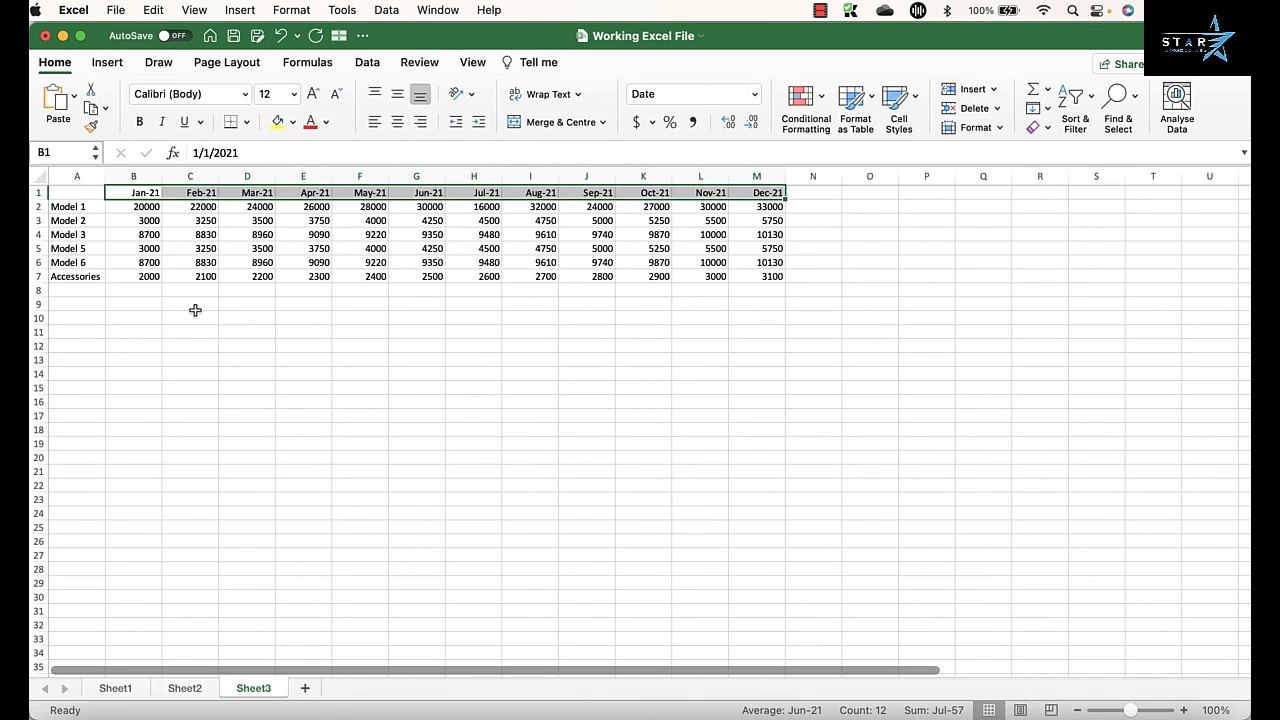
click(862, 250)
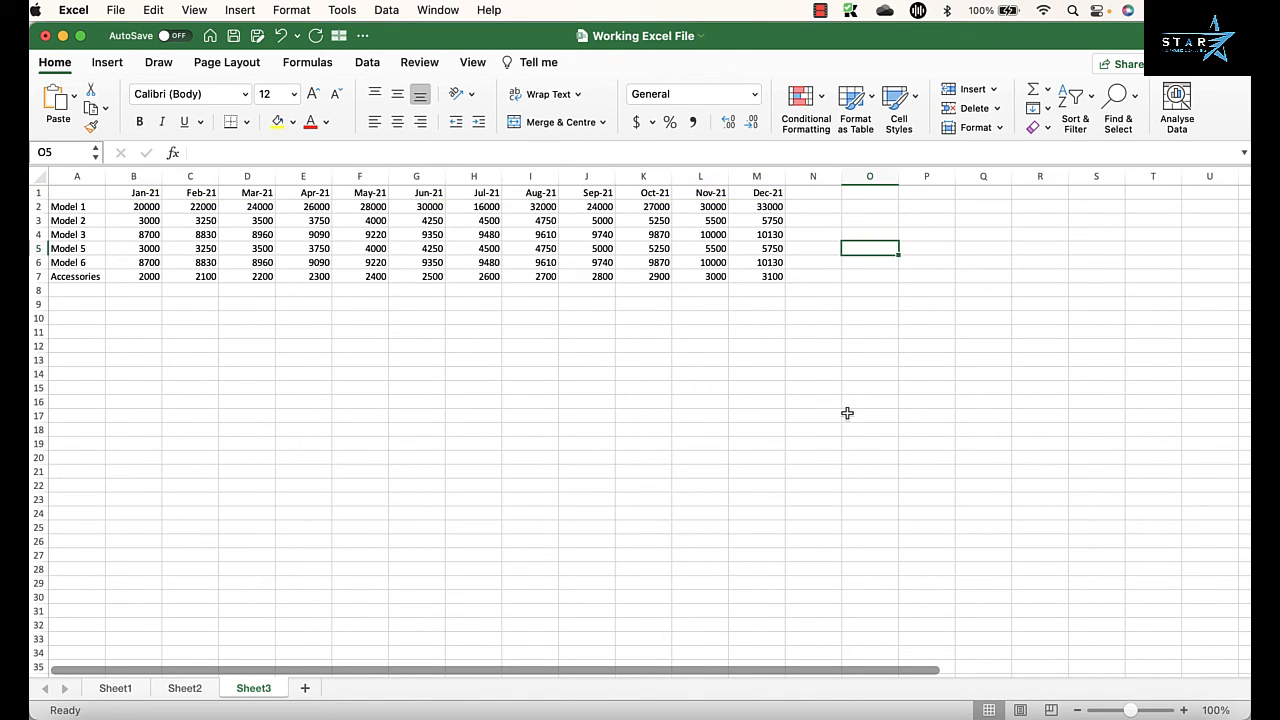